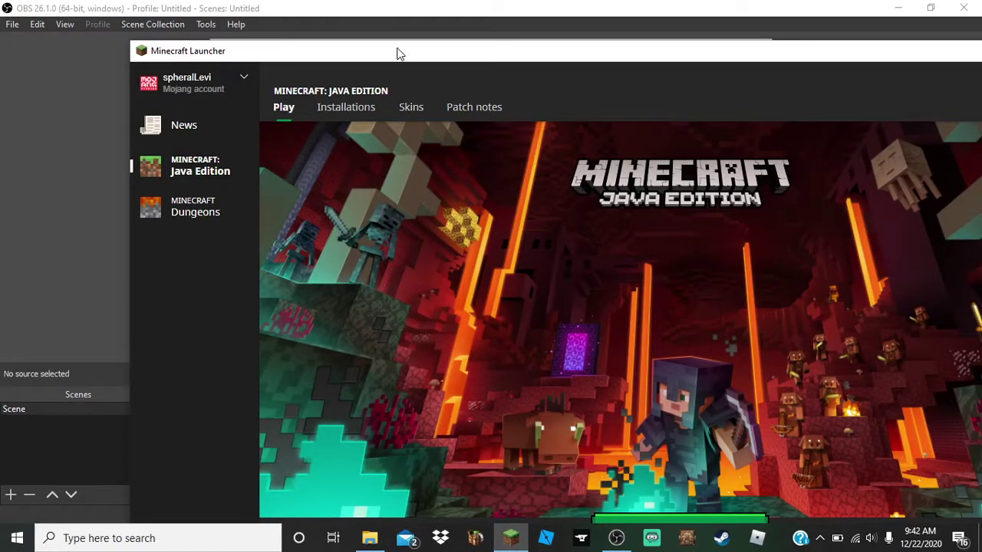
Move the Minecraft Launcher window fully into view and maximize it.
drag(398, 54, 264, 154)
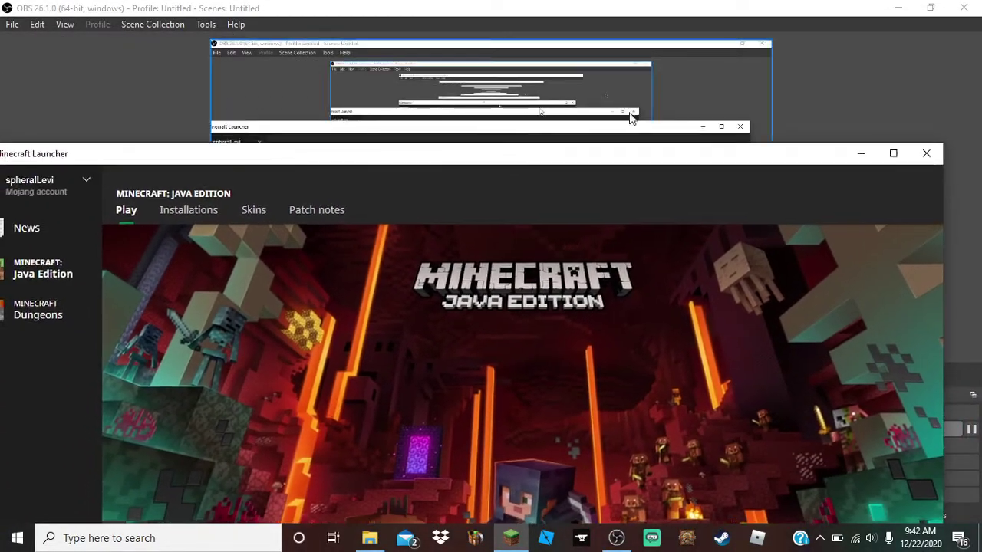
click(894, 155)
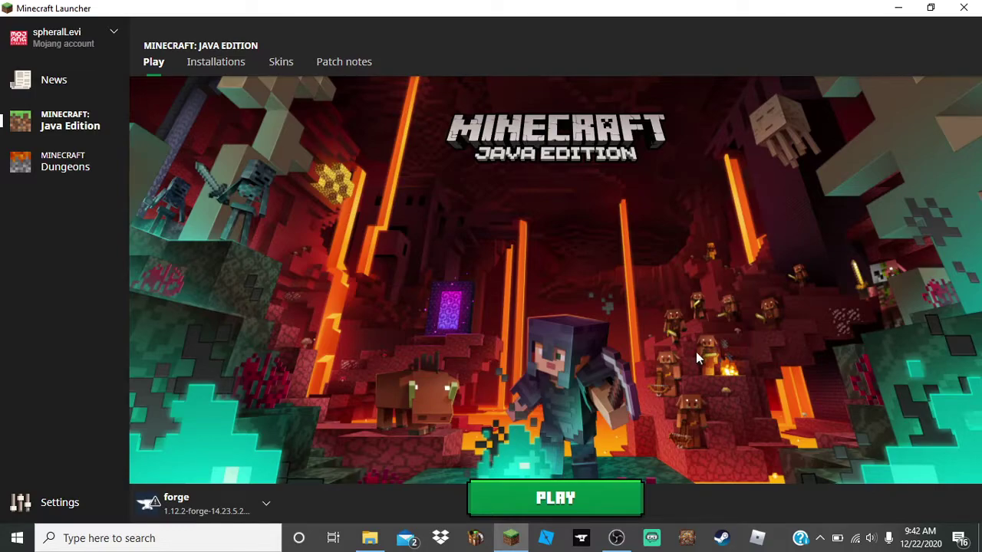
mouse_move(370, 538)
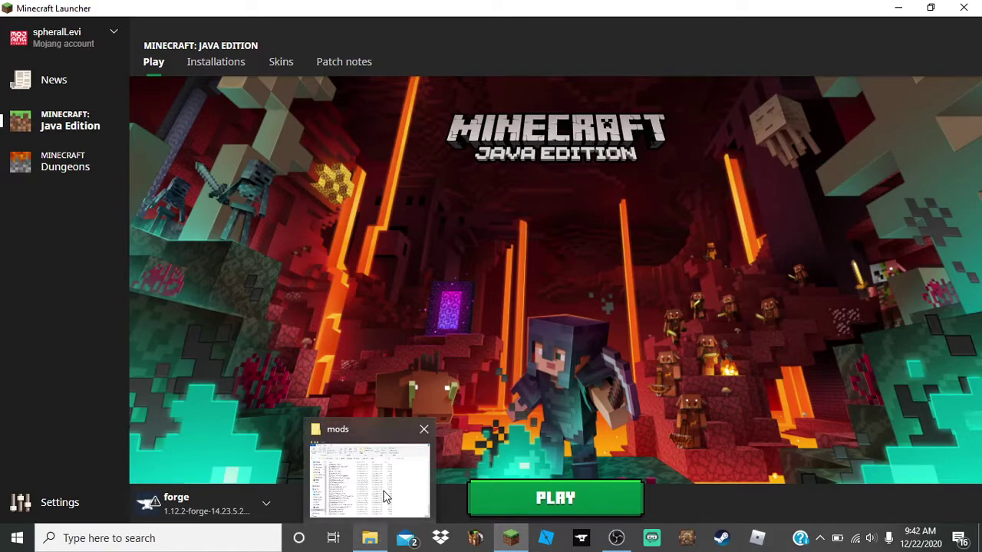
mouse_move(385, 497)
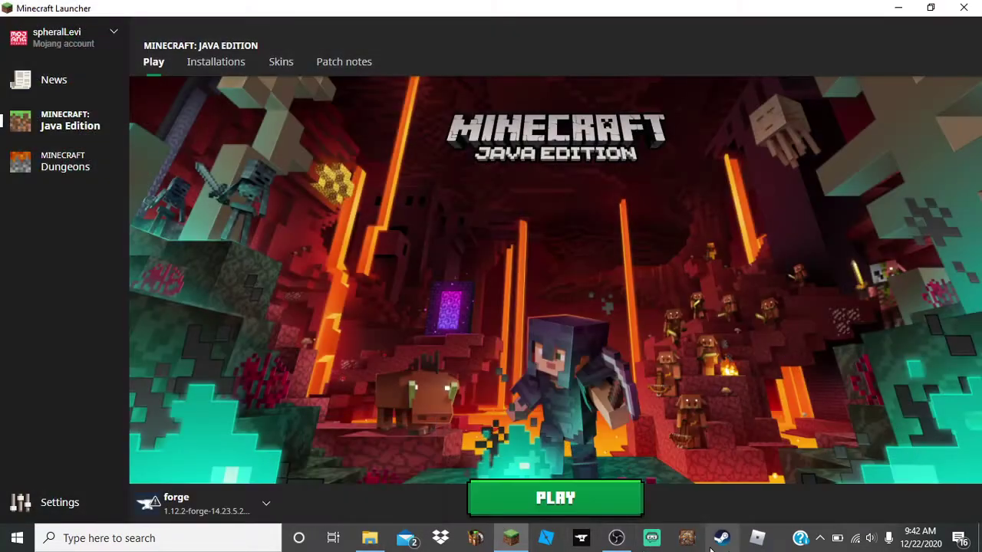
Uncover the desktop by restoring the Minecraft Launcher's size and lowering the OBS window, and open Google Chrome.
click(931, 8)
drag(272, 8, 386, 443)
click(90, 92)
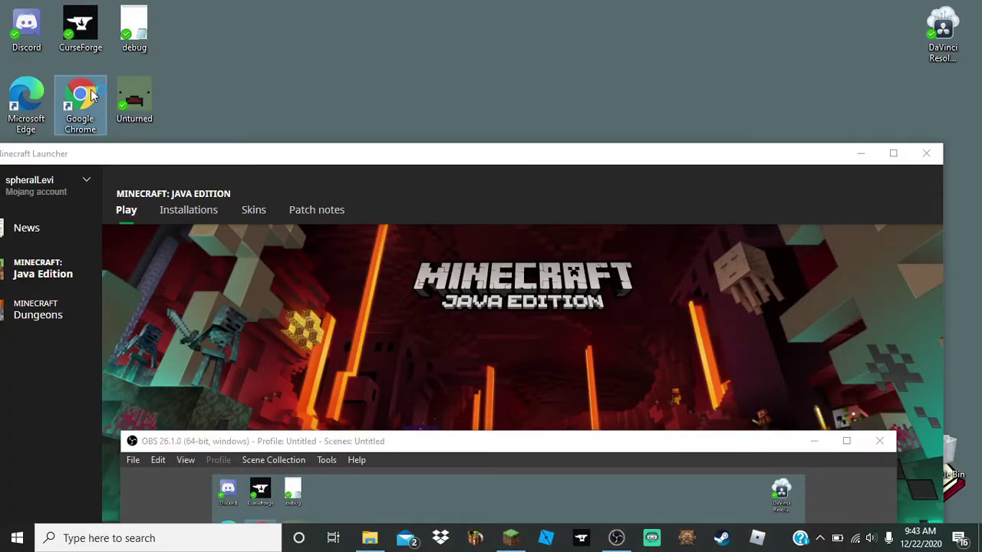
double_click(90, 92)
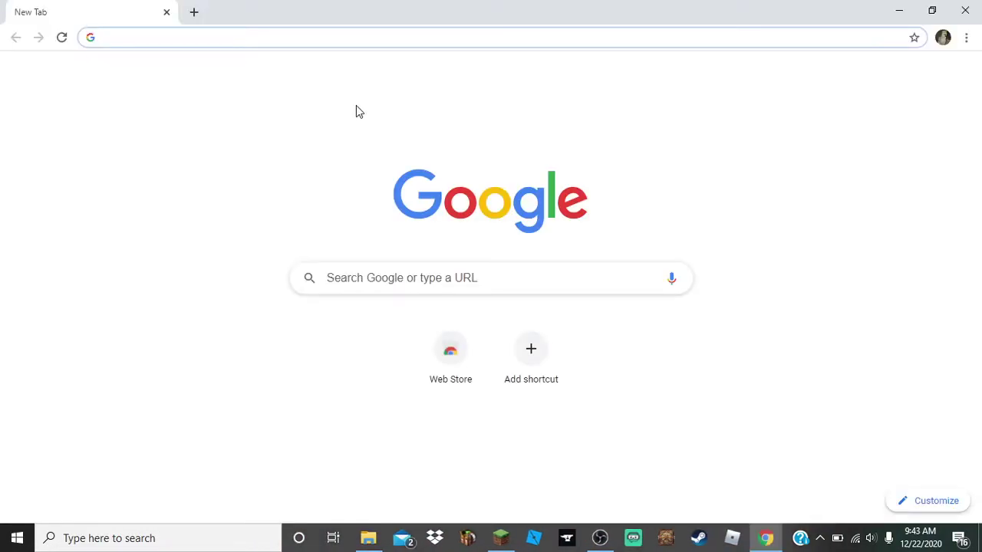
Search the web for "mc vannillafix" and open the VanillaFix mod page on CurseForge.
text(mc )
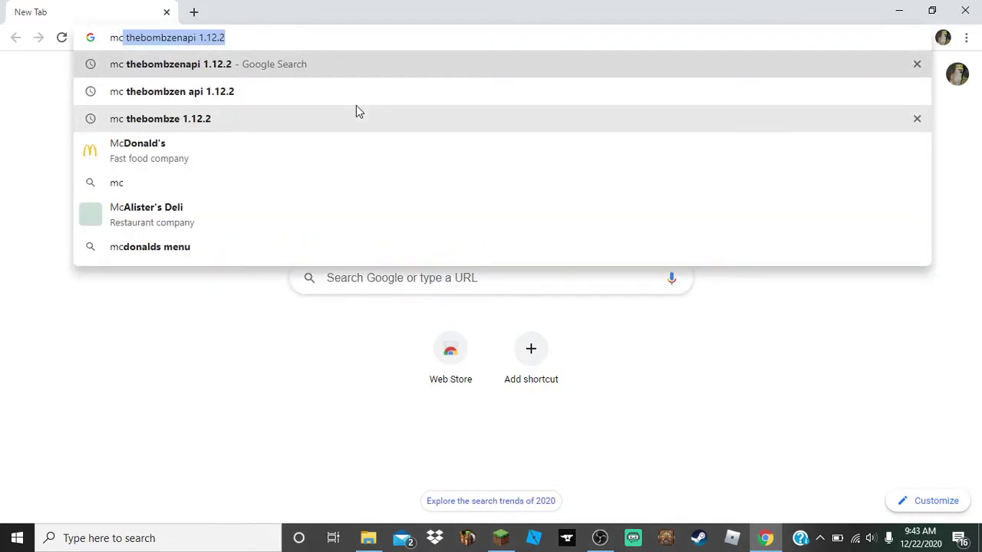
text(vanni;)
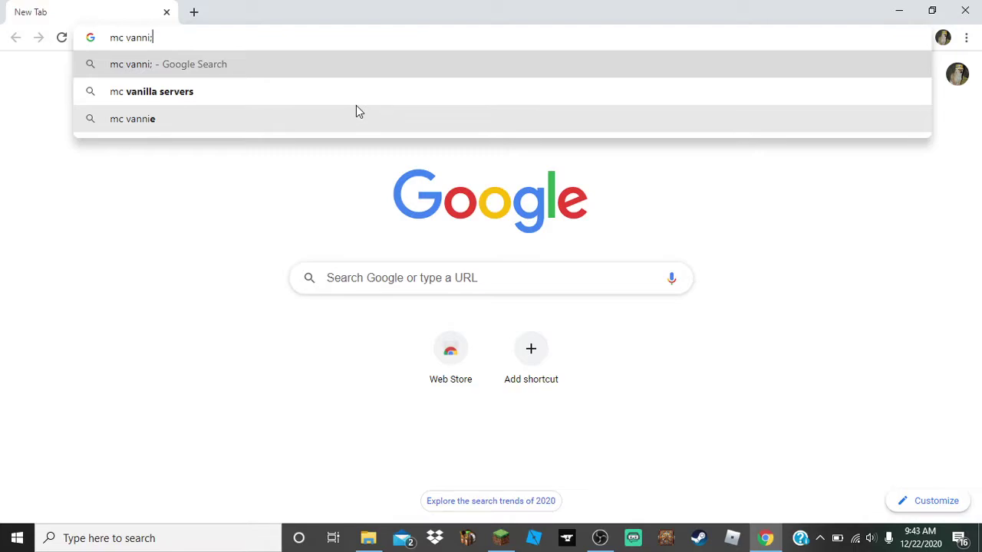
key(BackSpace)
text(llaf)
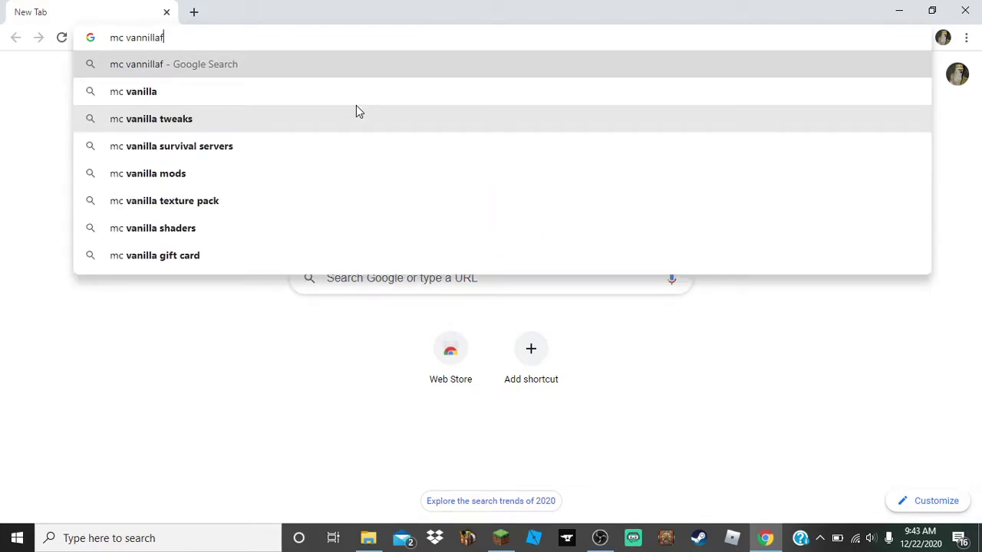
text(ix)
key(Return)
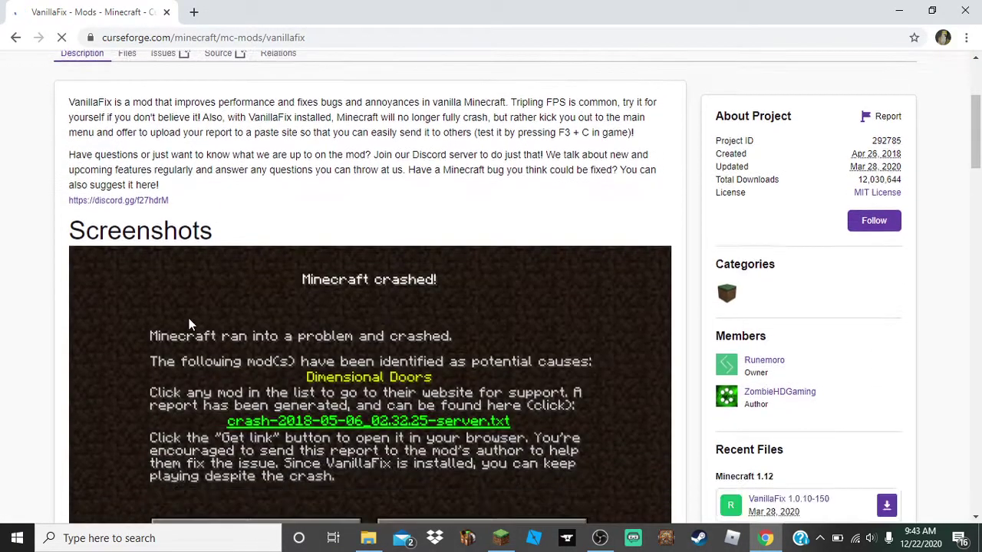
Examine the VanillaFix description and the screenshot of its Minecraft crash screen.
scroll(191, 324, down, 8)
scroll(191, 325, up, 7)
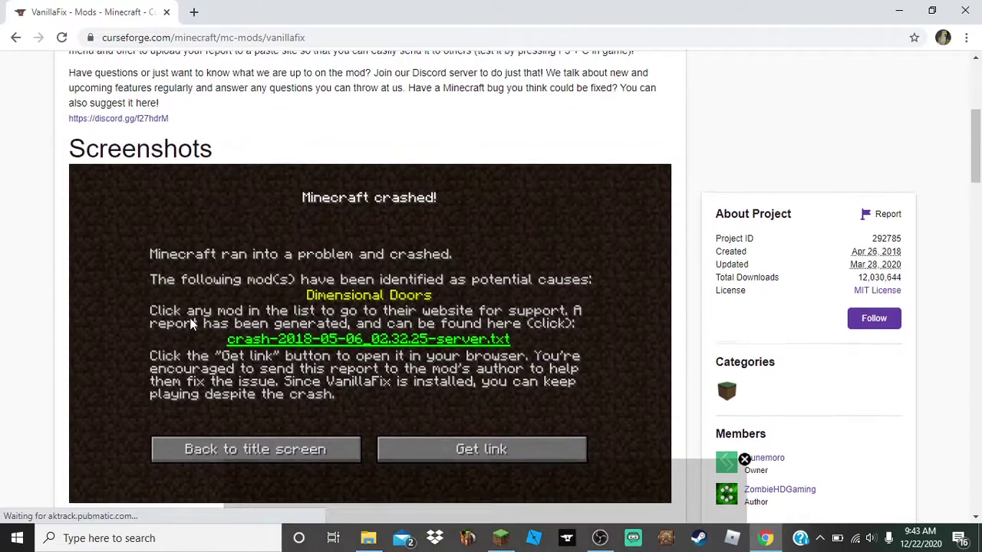
scroll(190, 318, up, 2)
scroll(181, 324, down, 2)
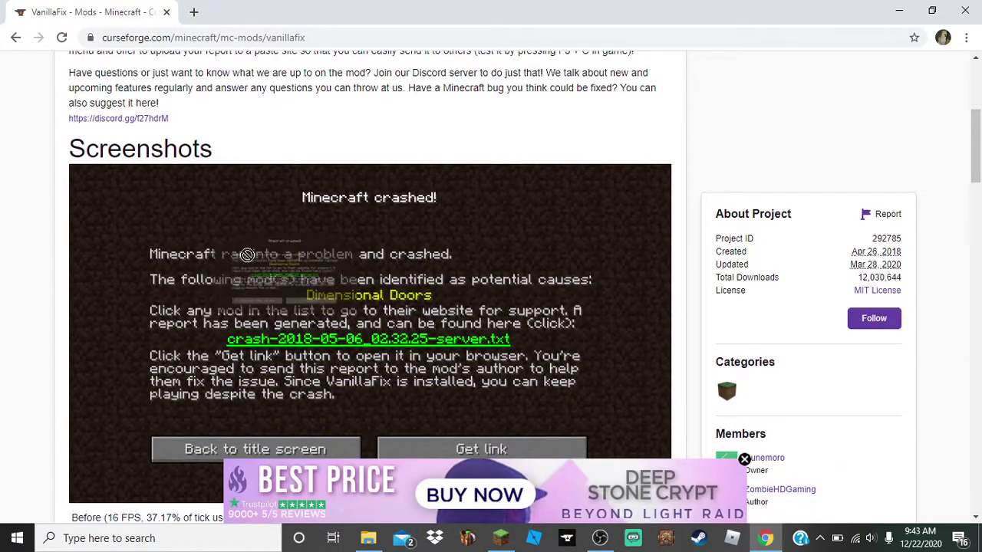
scroll(367, 224, down, 1)
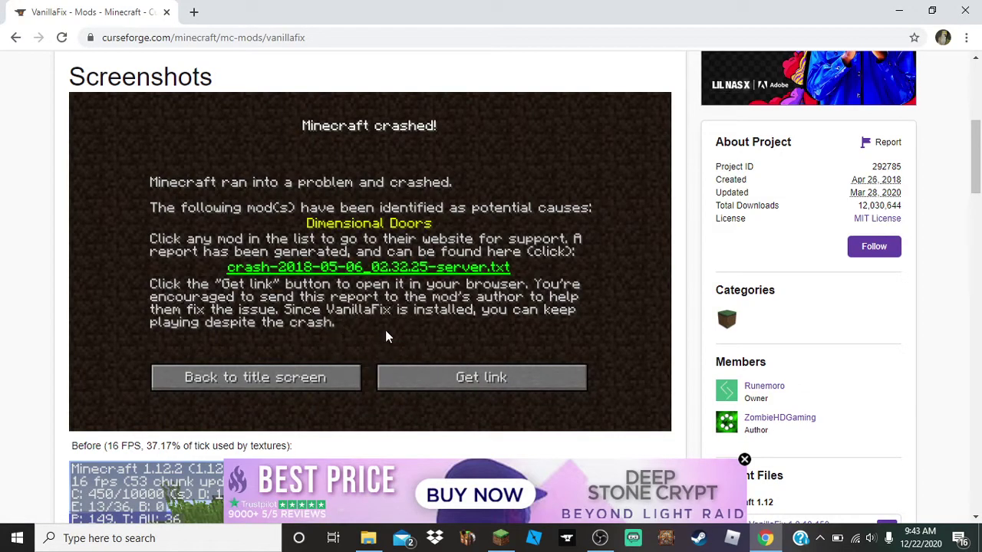
scroll(452, 344, down, 1)
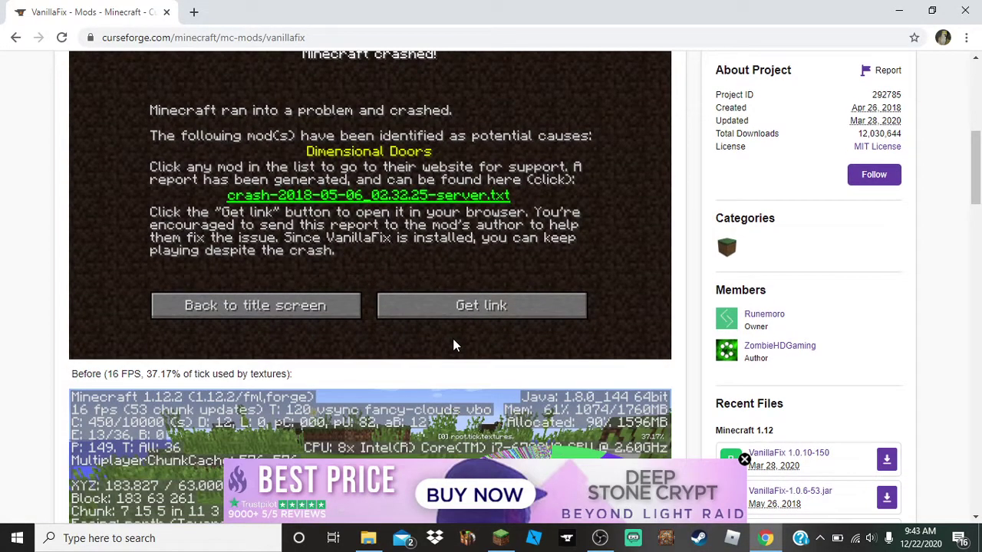
scroll(452, 345, up, 1)
scroll(453, 346, up, 1)
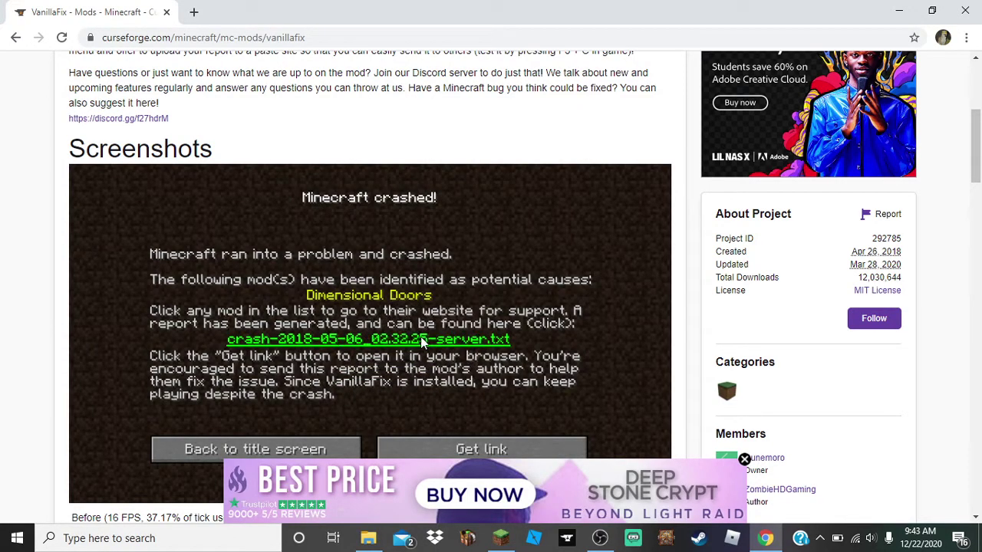
scroll(398, 345, down, 1)
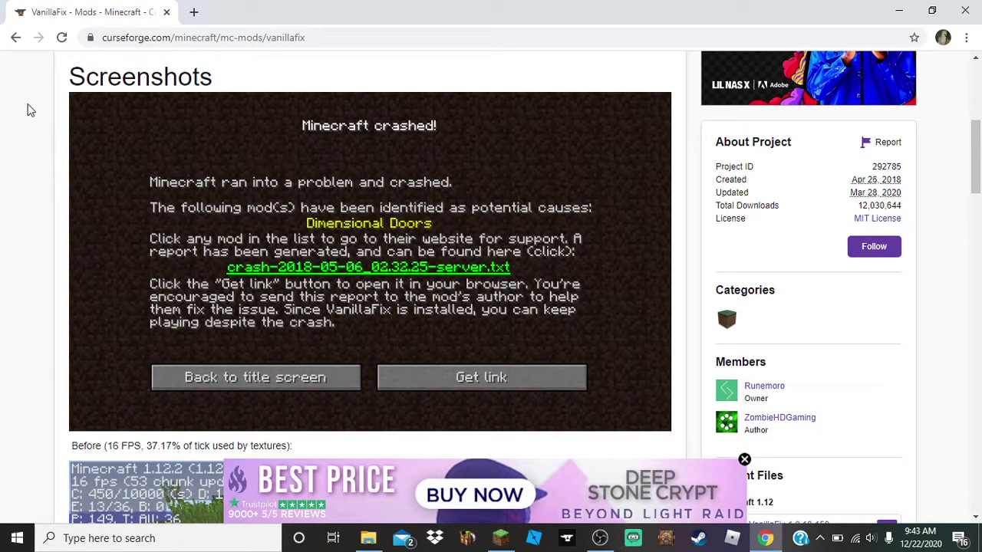
Look through VanillaFix's before-and-after performance screenshots, current features and frequently asked questions.
scroll(37, 235, down, 6)
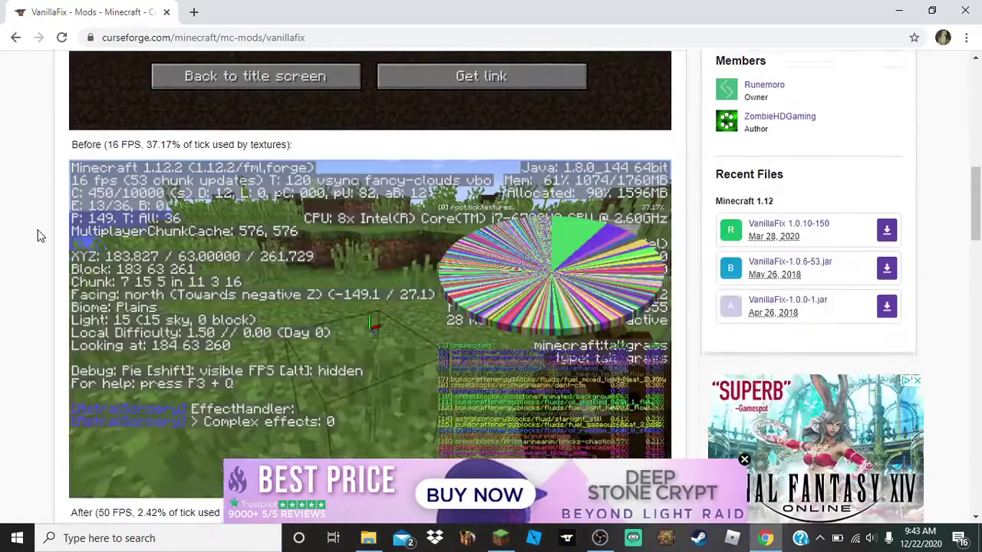
scroll(43, 236, up, 2)
scroll(42, 237, down, 9)
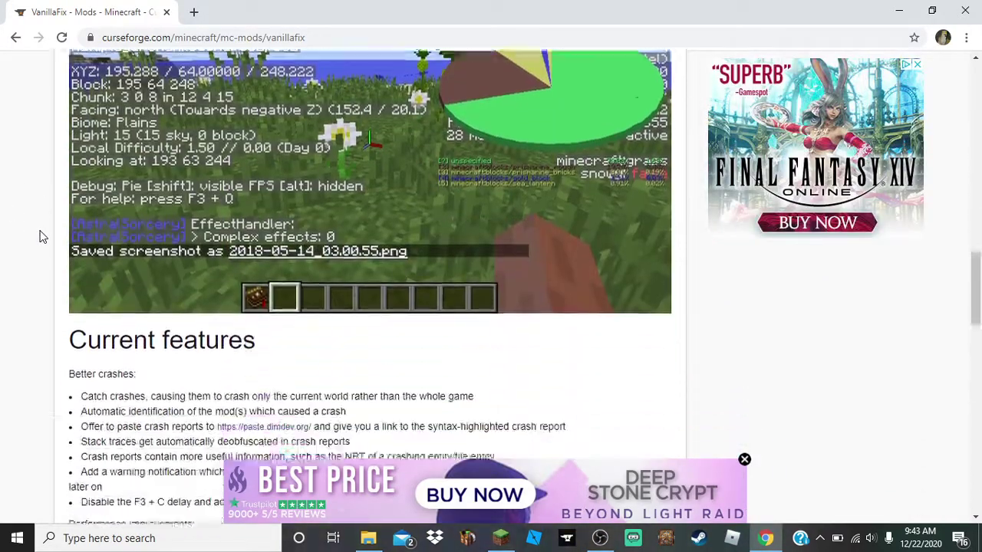
scroll(42, 236, down, 9)
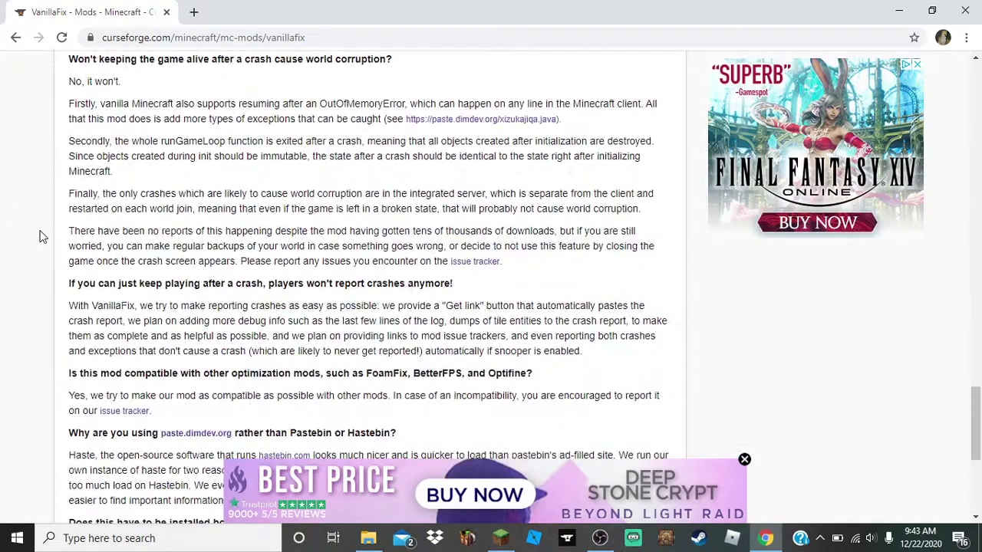
scroll(66, 221, down, 5)
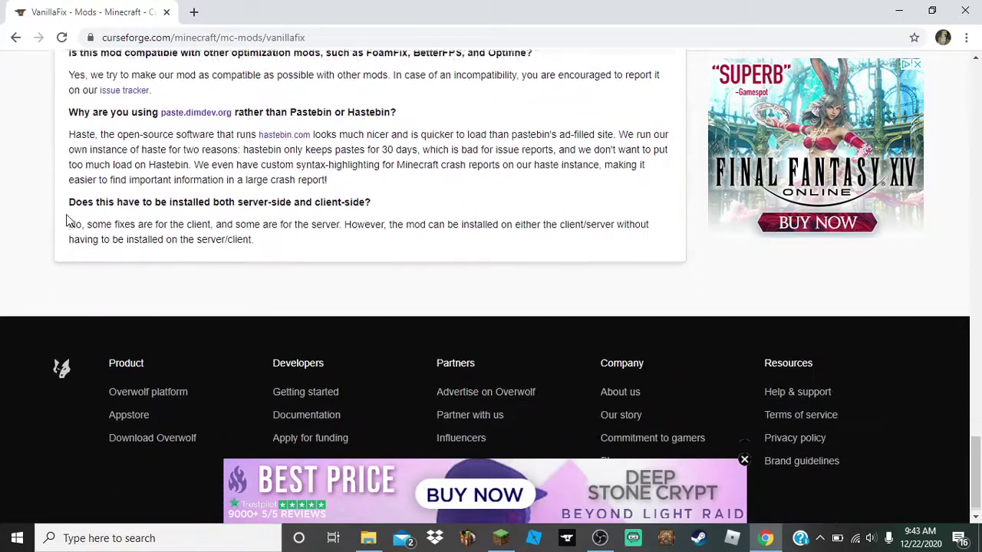
scroll(66, 221, up, 20)
scroll(66, 221, down, 4)
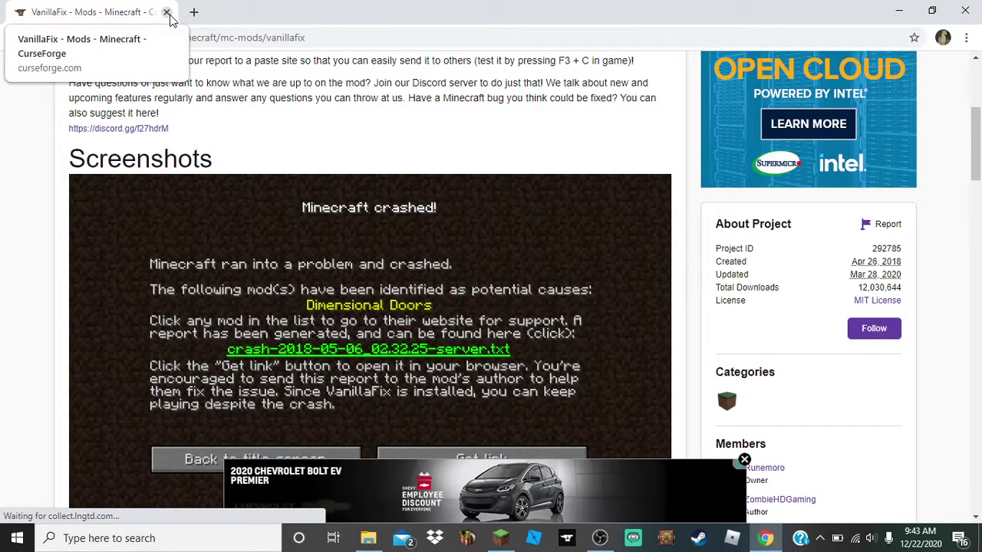
Close the VanillaFix page and raise the Minecraft Launcher window fully into view.
click(167, 13)
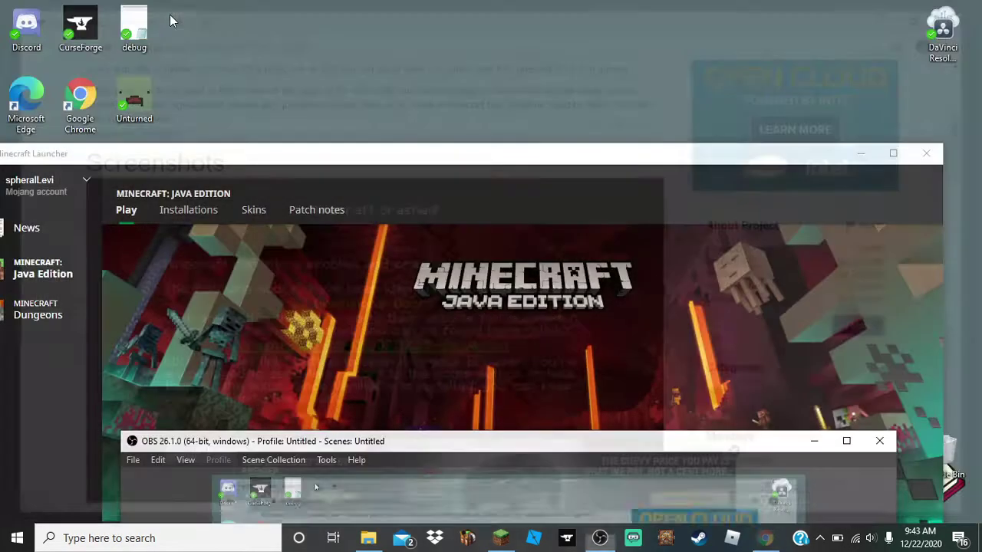
drag(240, 164, 268, 28)
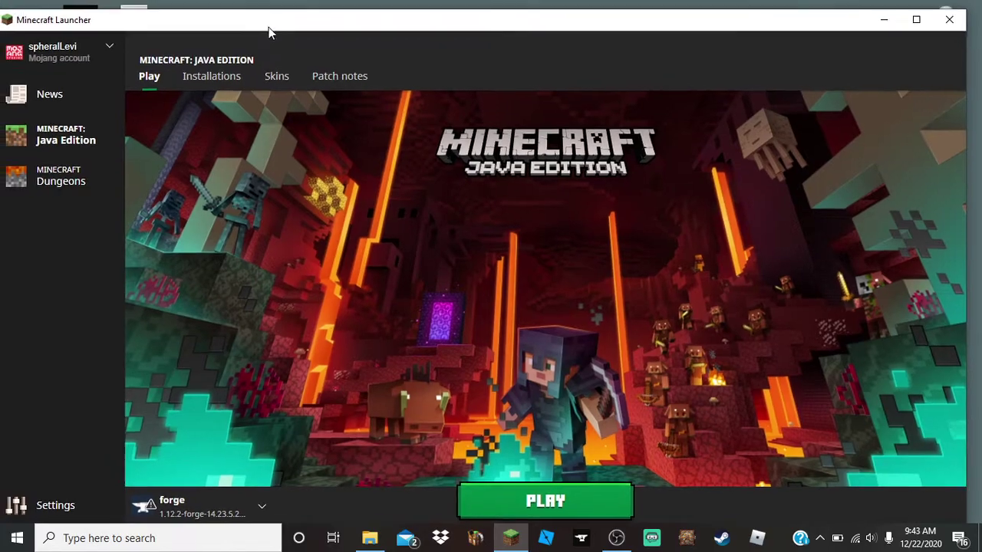
Bring the .minecraft mods folder window fully into view and browse its installed mod files.
mouse_move(370, 537)
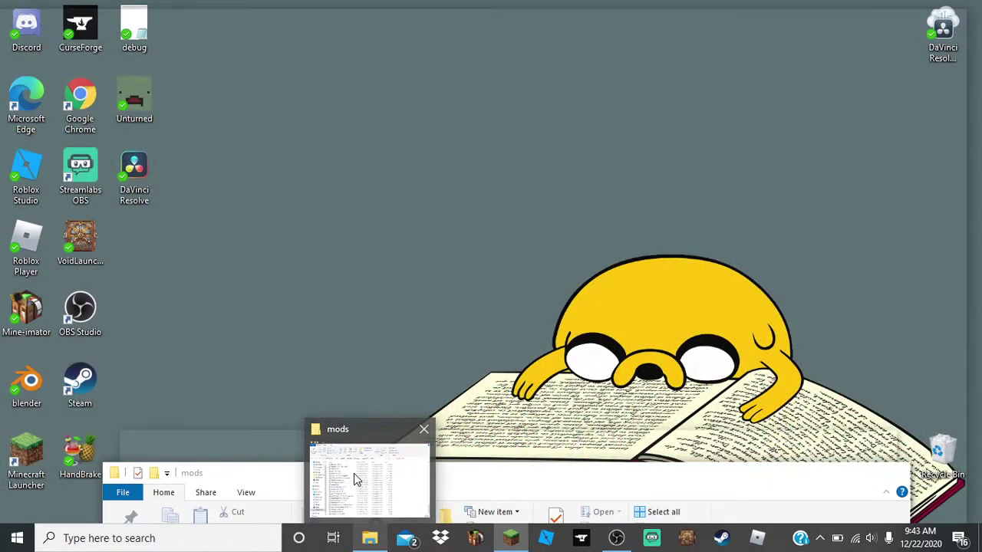
click(353, 473)
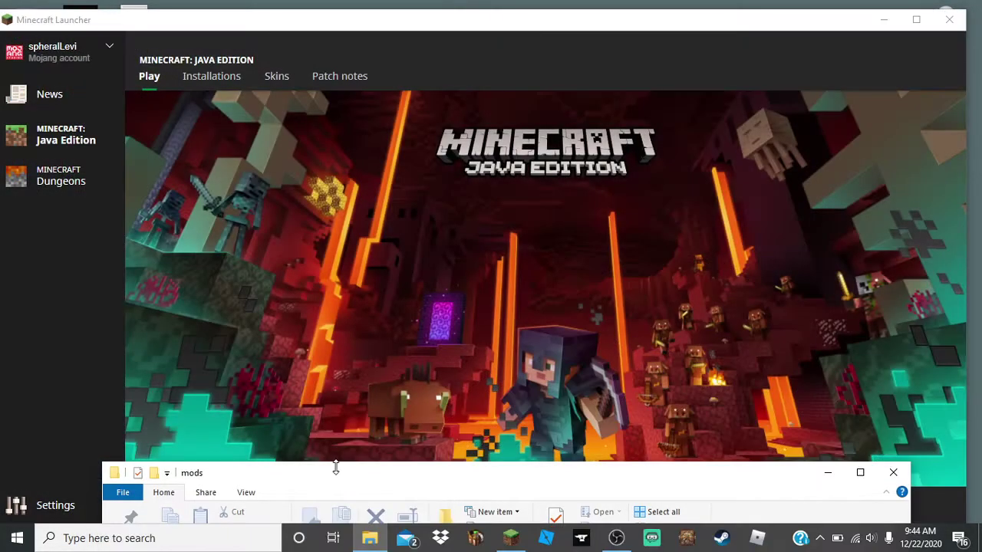
drag(324, 476, 308, 35)
scroll(300, 345, up, 20)
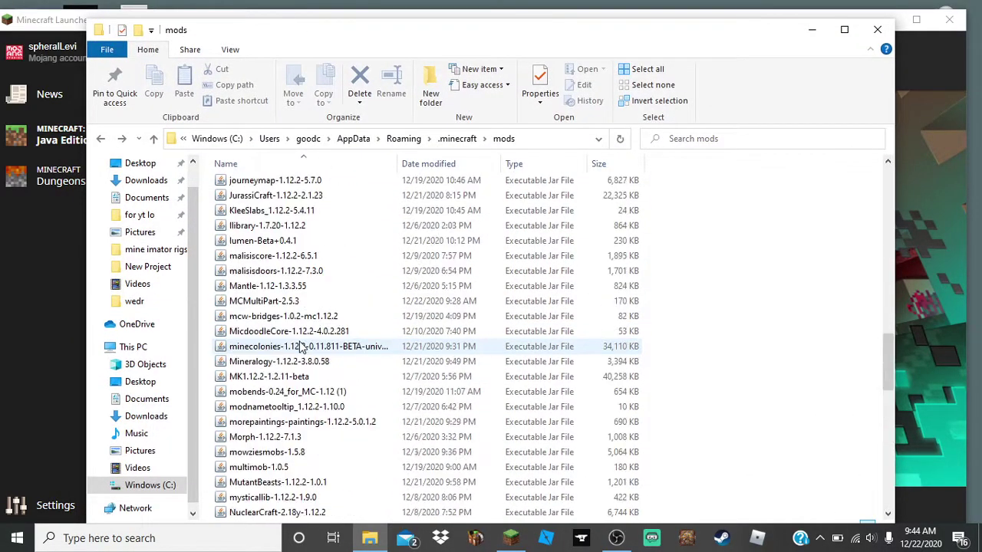
Lower the Minecraft Launcher window to uncover the desktop and open Google Chrome.
click(4, 340)
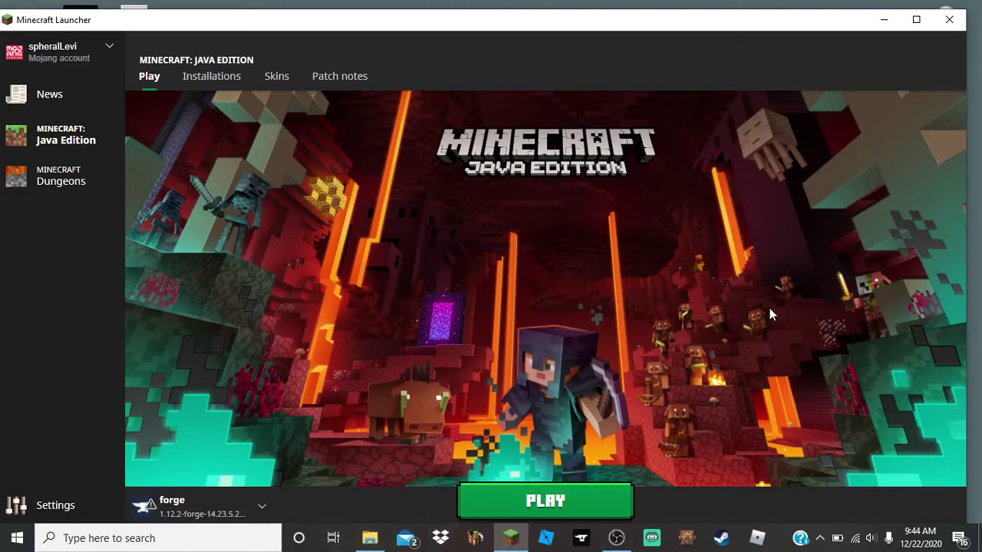
drag(705, 48, 733, 351)
click(71, 96)
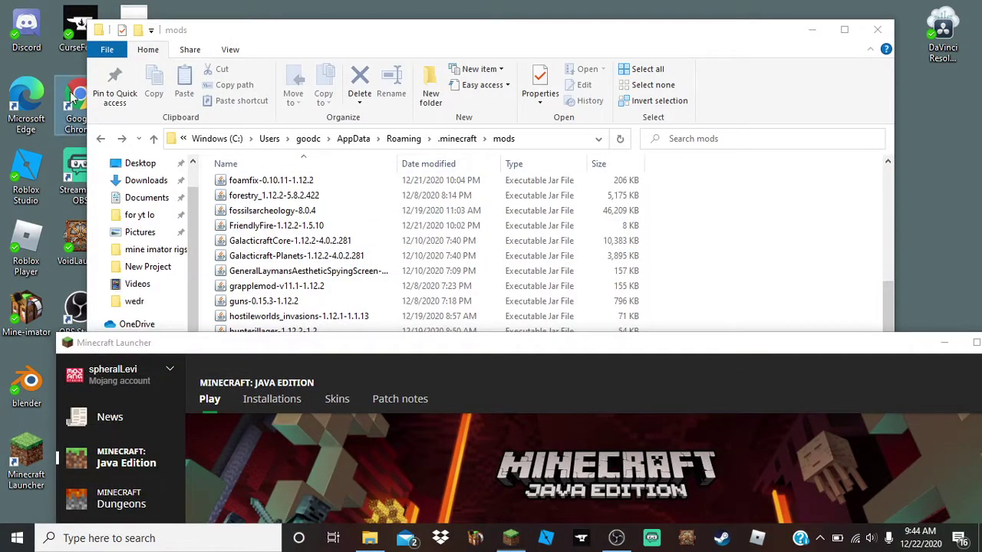
double_click(79, 96)
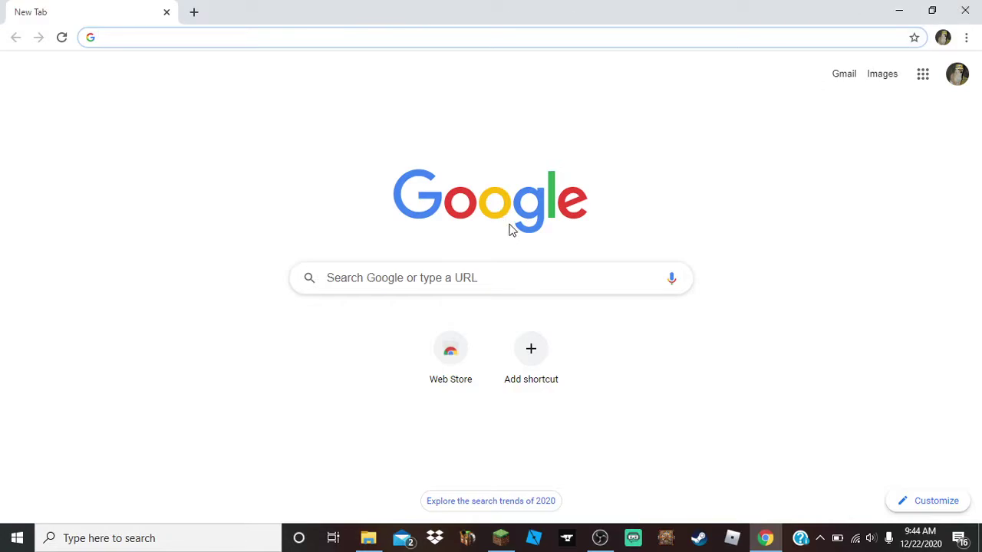
Search the web for "gun mods" and open the "Top 10 Best Minecraft Gun Mods" video.
text(gun mods)
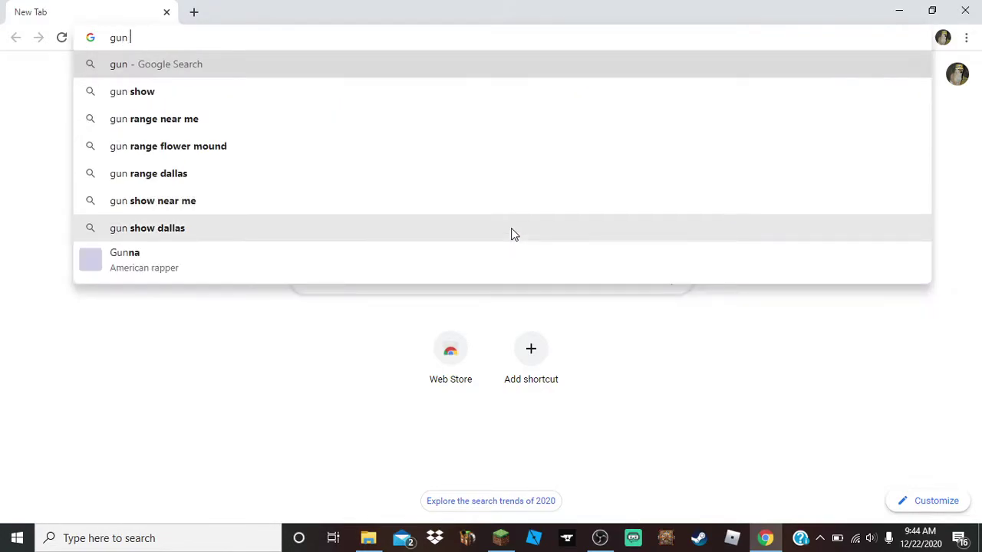
key(Return)
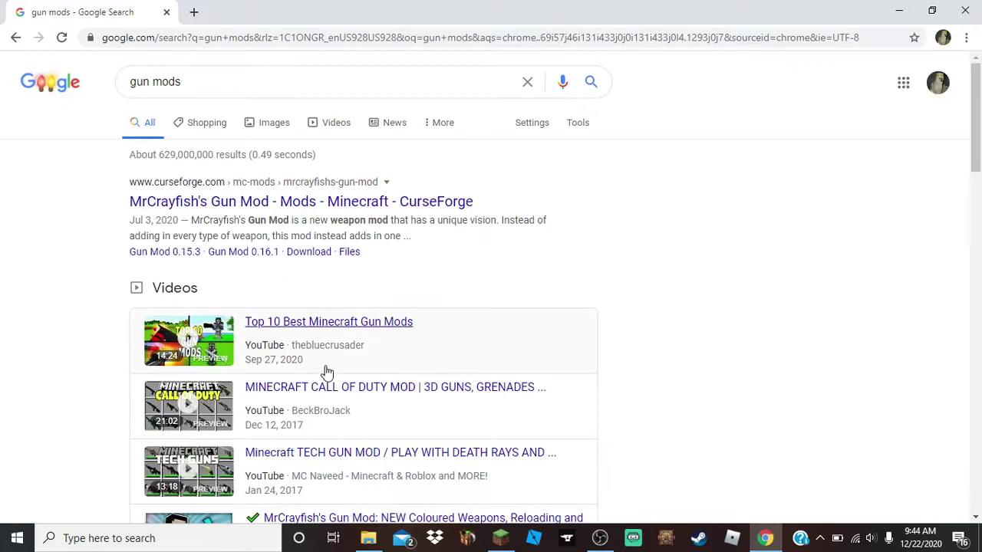
scroll(324, 373, down, 1)
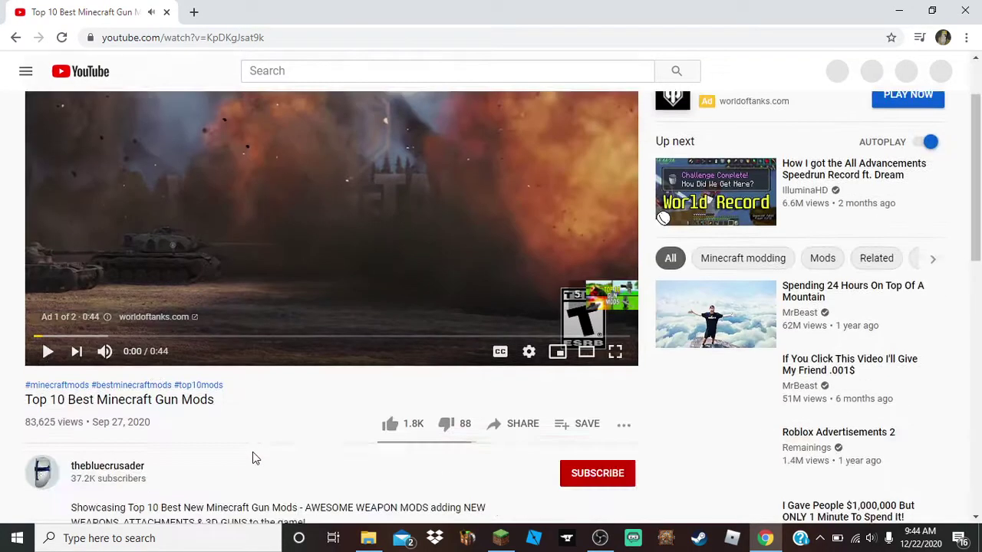
Expand the video's full description and look through its list of gun mod download links.
scroll(366, 244, up, 1)
scroll(300, 309, down, 1)
scroll(107, 423, down, 3)
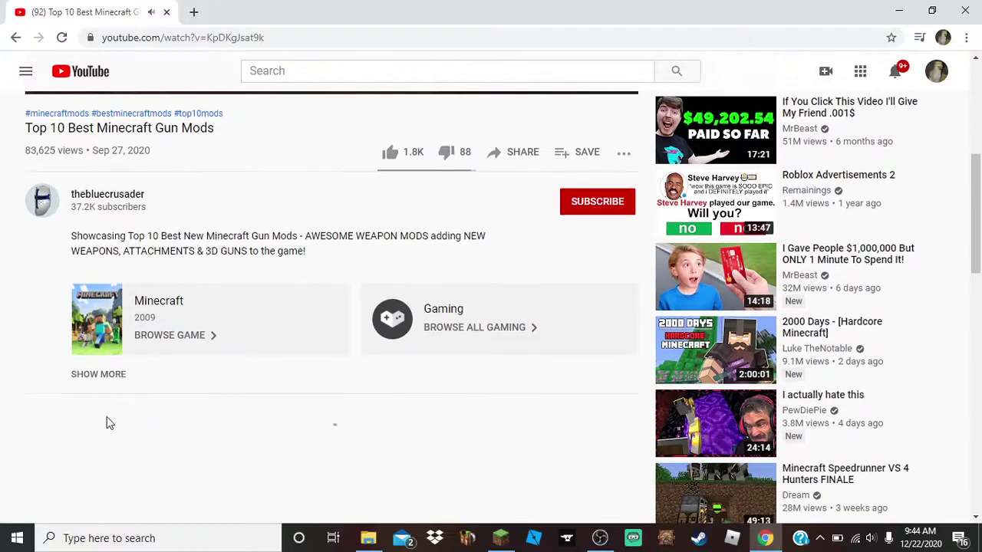
click(100, 376)
scroll(108, 383, down, 3)
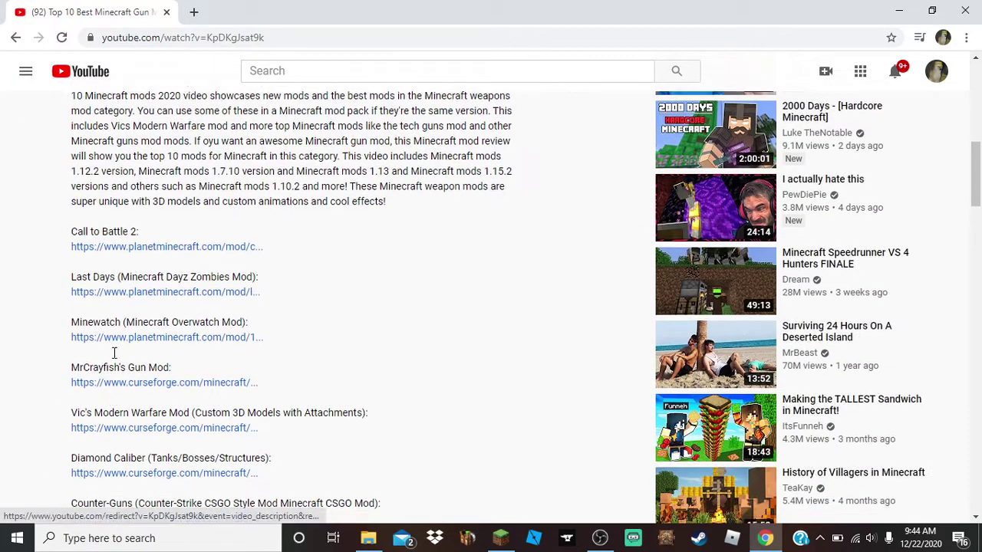
scroll(184, 341, down, 1)
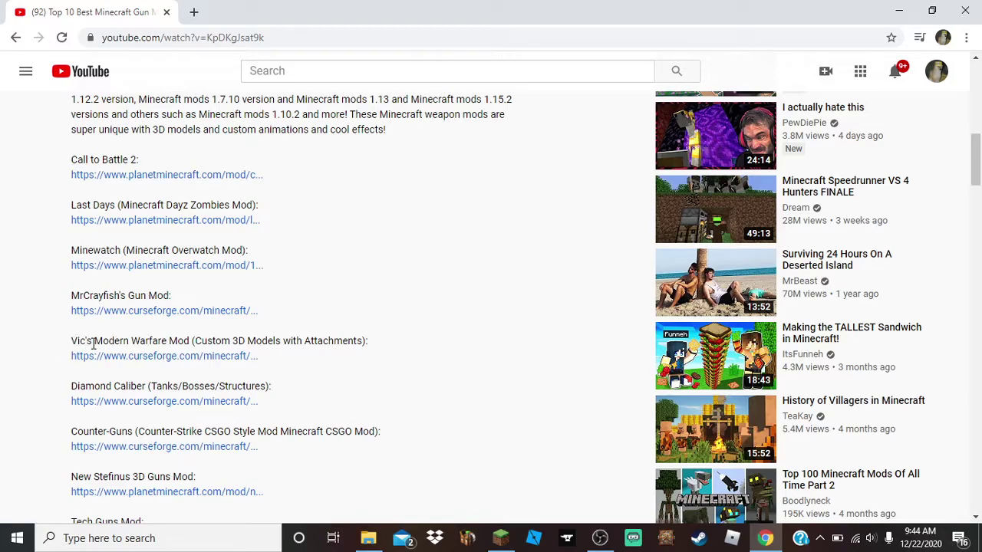
Find Vic's Modern Warfare Mod in the video description and open its CurseForge link in a new tab.
drag(71, 342, 161, 340)
scroll(44, 390, down, 3)
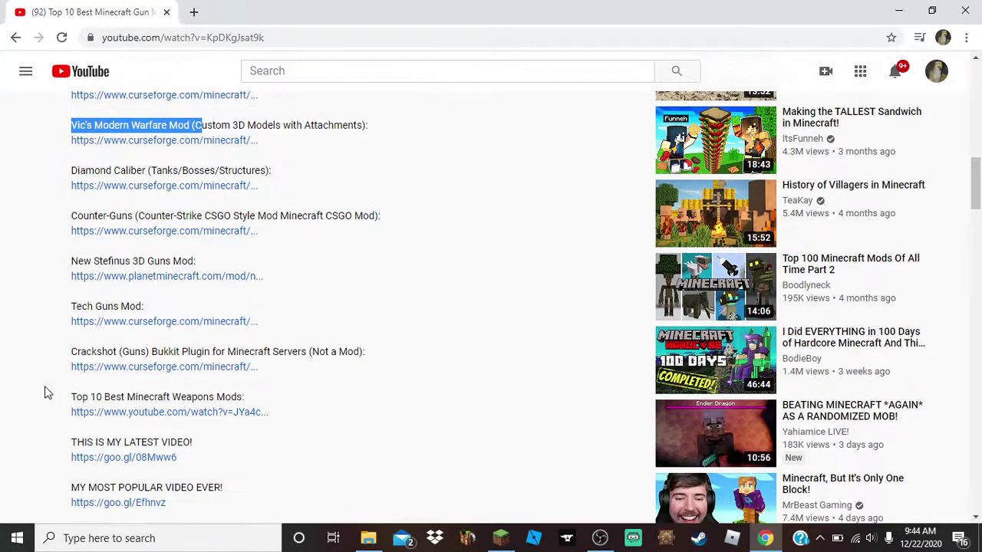
click(44, 383)
scroll(44, 382, down, 4)
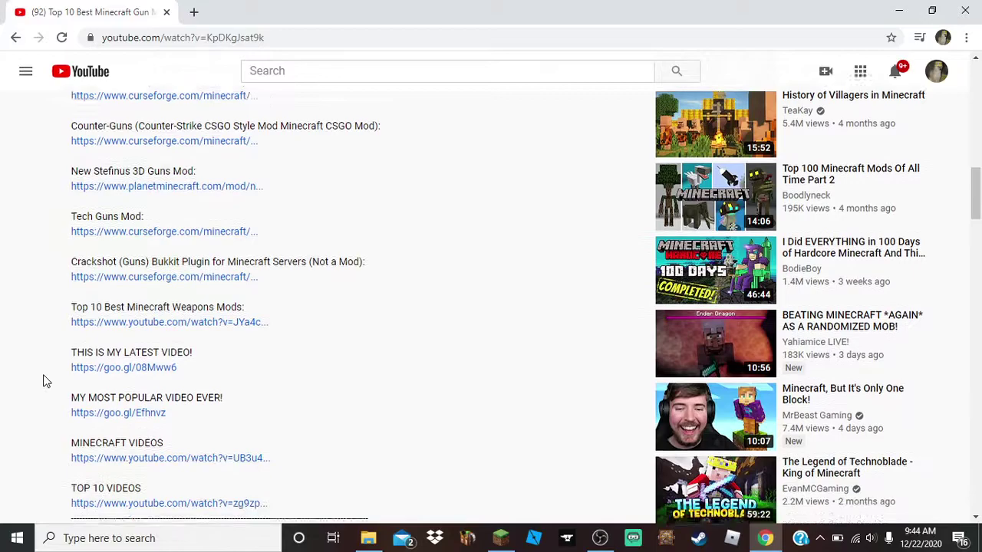
scroll(43, 381, up, 3)
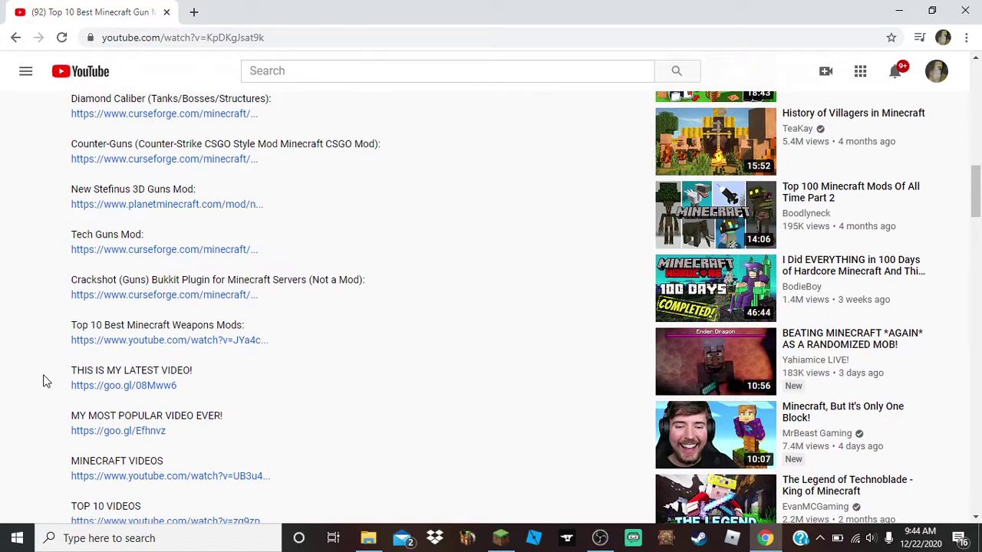
scroll(44, 381, up, 2)
scroll(44, 381, up, 1)
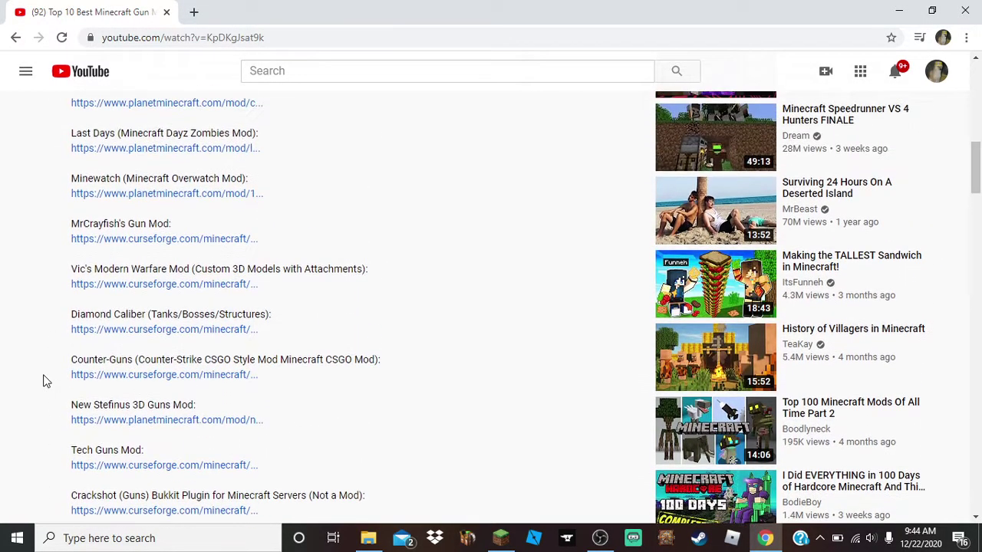
right_click(93, 285)
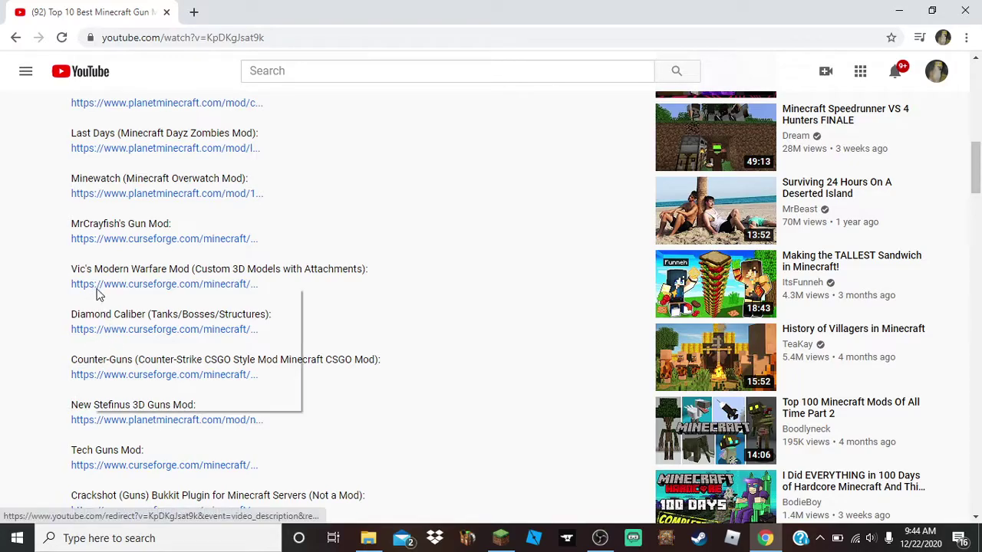
click(143, 299)
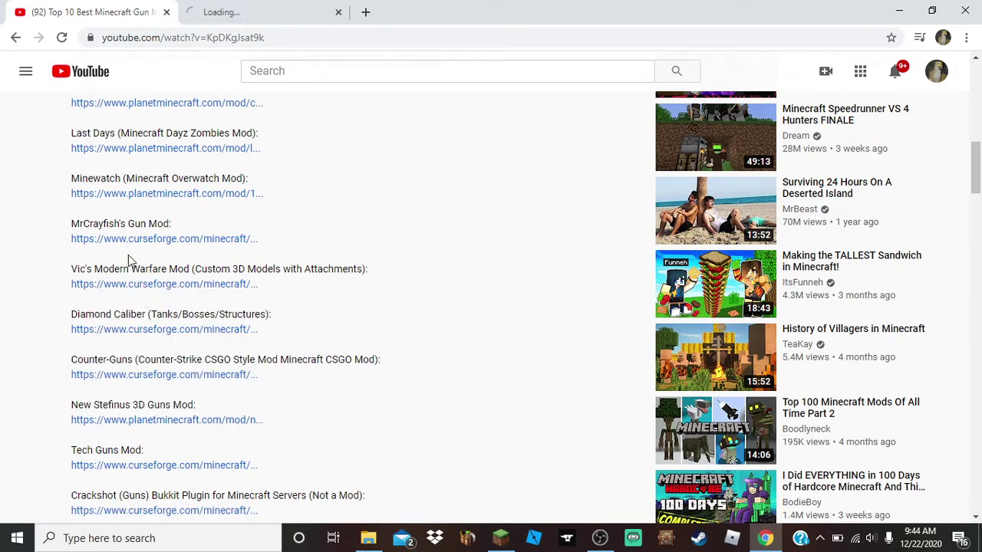
click(256, 10)
Examine the Vic's Modern Warfare Mod page, including its Forge crash notice, feature images and attachment instructions.
scroll(303, 265, down, 4)
scroll(304, 276, down, 15)
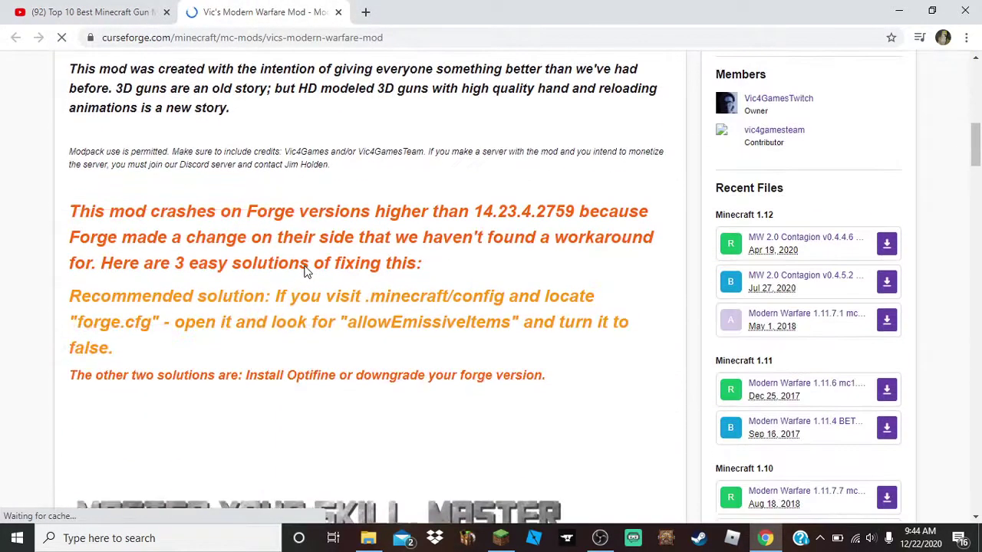
scroll(305, 280, down, 15)
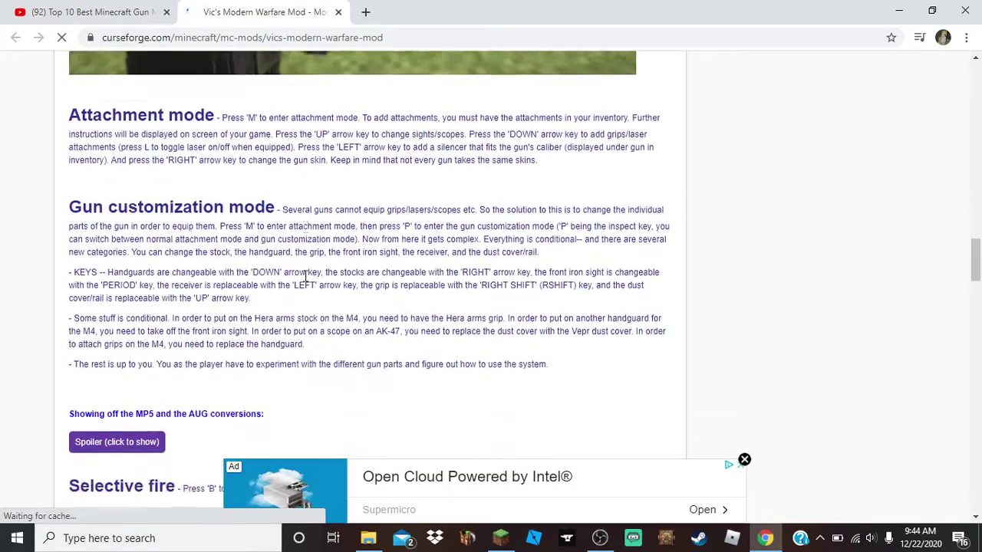
scroll(303, 274, up, 20)
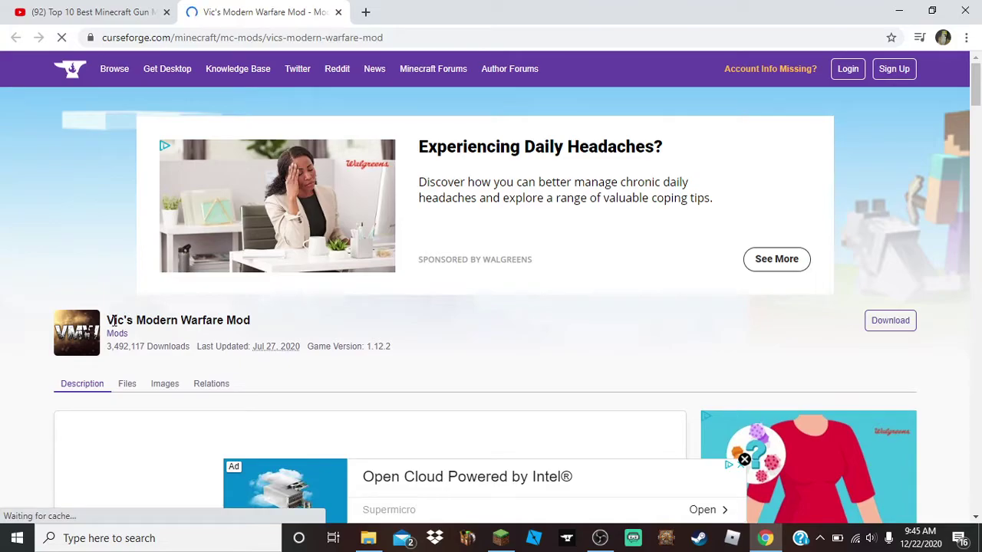
drag(113, 320, 246, 350)
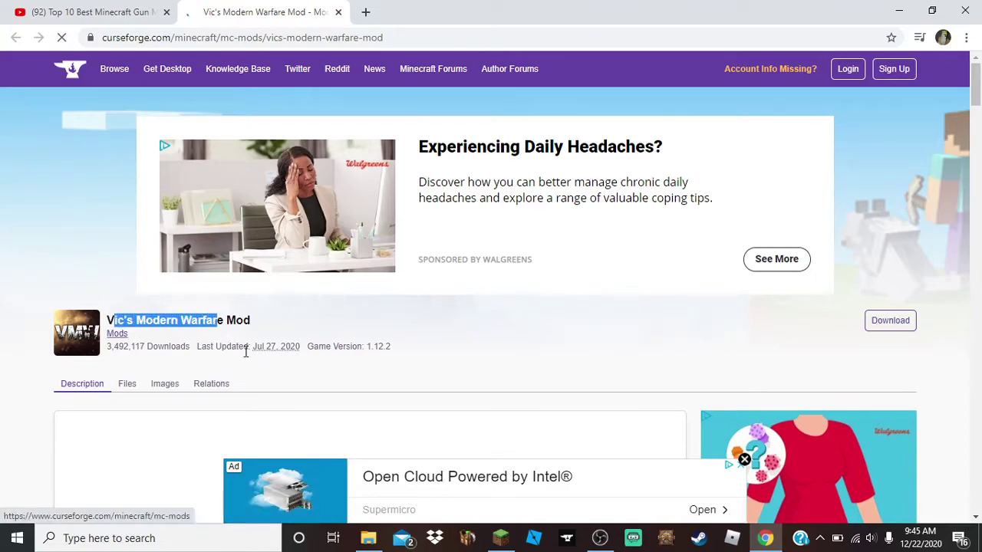
scroll(311, 396, down, 10)
scroll(303, 393, down, 10)
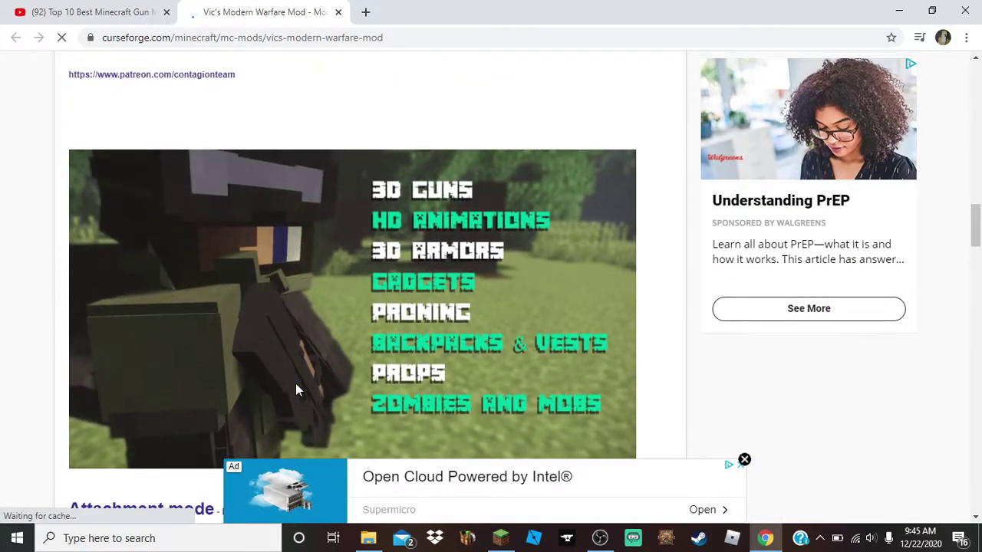
scroll(295, 390, up, 8)
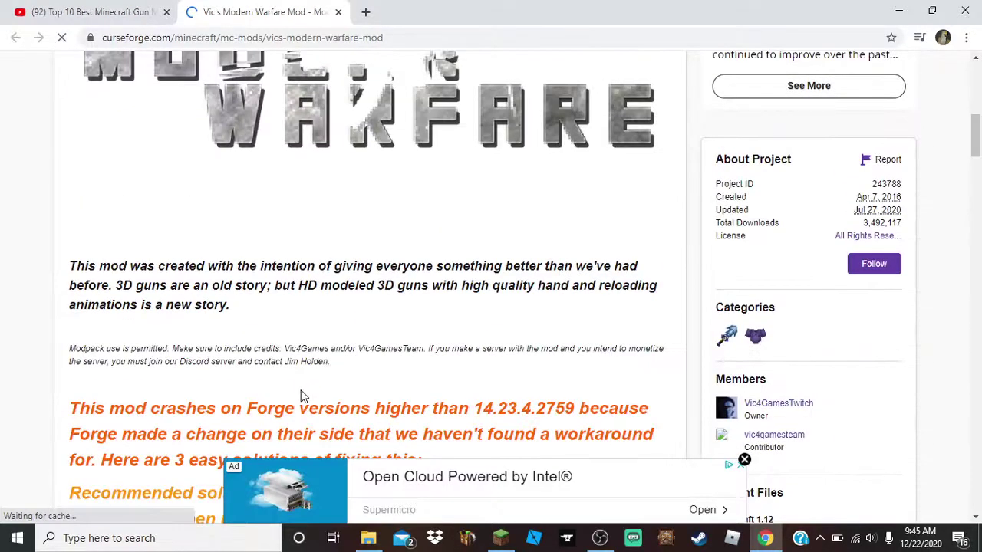
scroll(301, 397, up, 6)
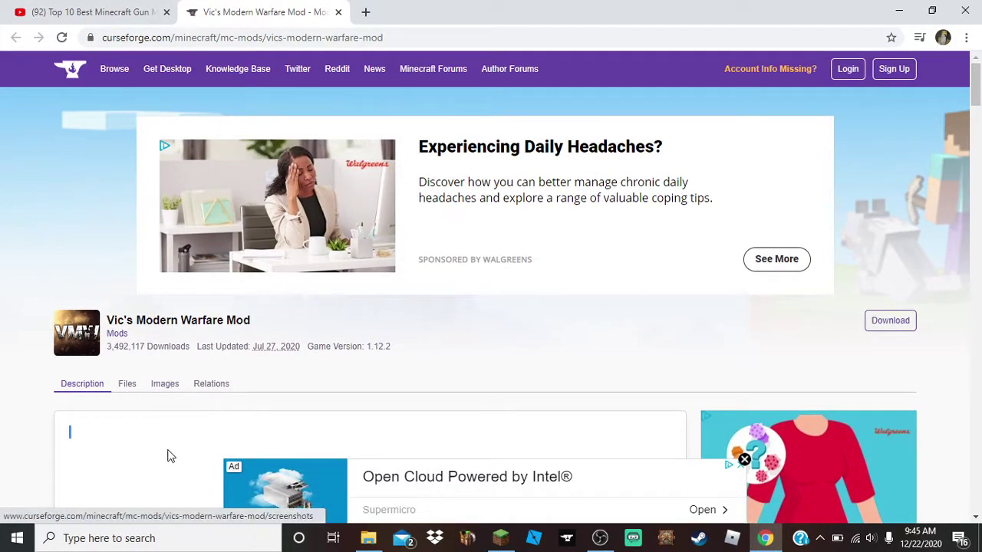
scroll(163, 453, down, 12)
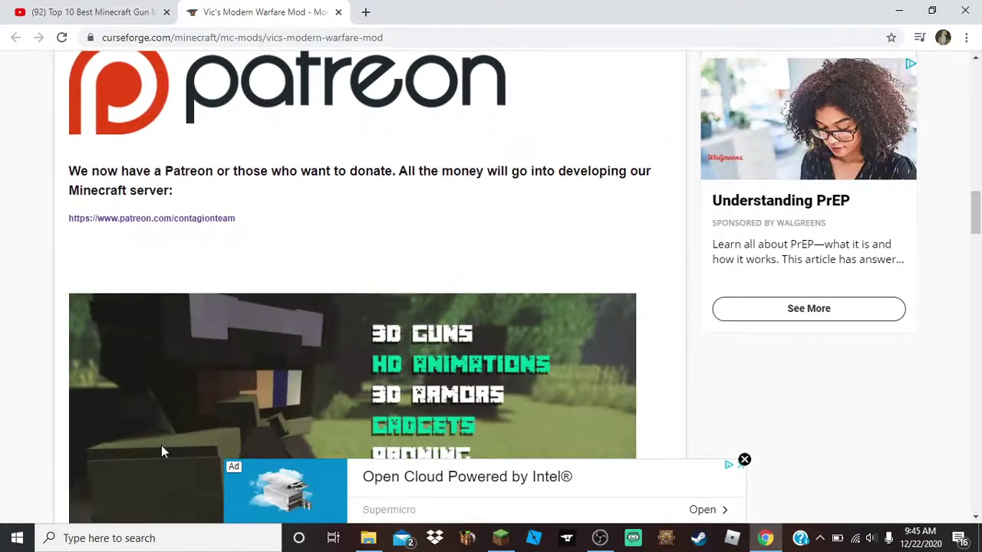
scroll(162, 449, down, 5)
scroll(173, 418, up, 4)
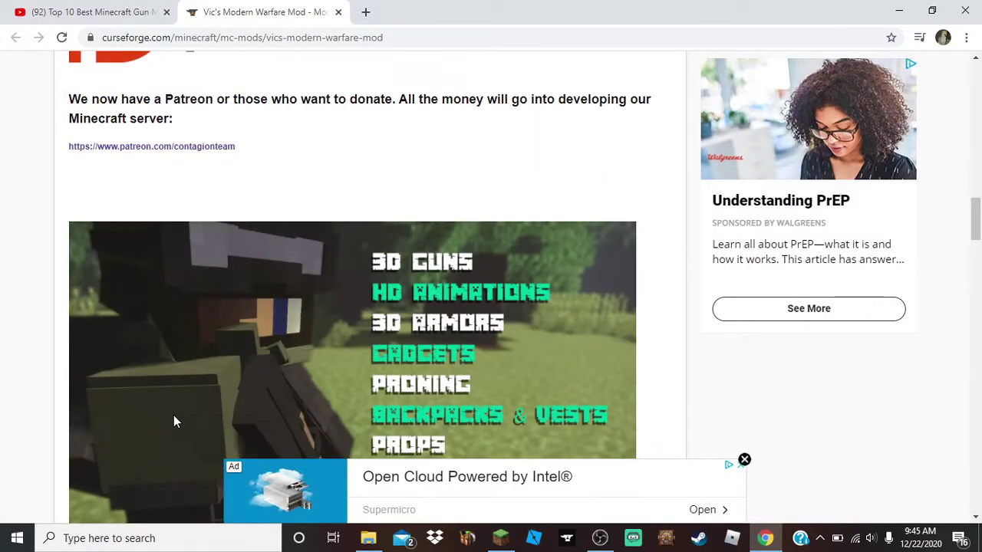
scroll(174, 420, down, 1)
scroll(173, 420, up, 3)
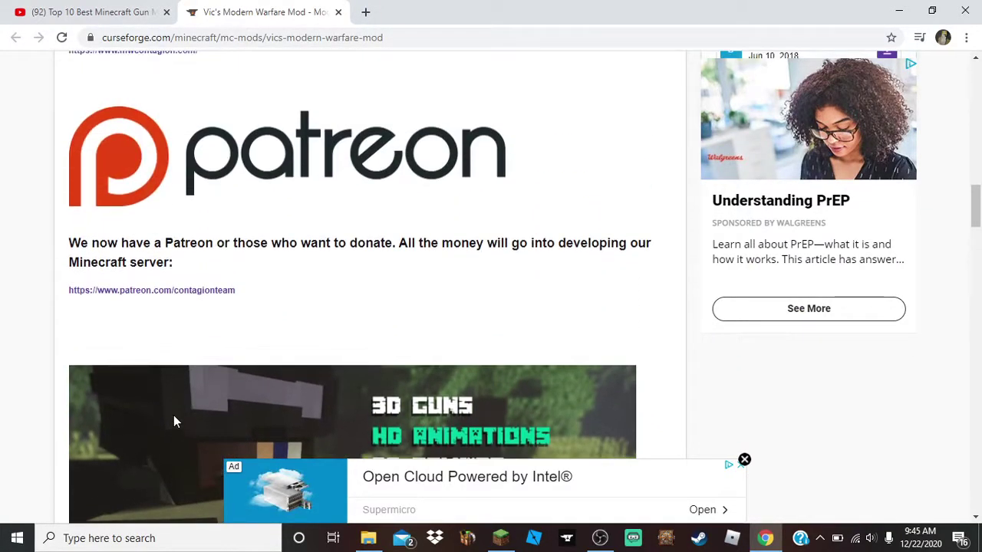
scroll(173, 415, up, 15)
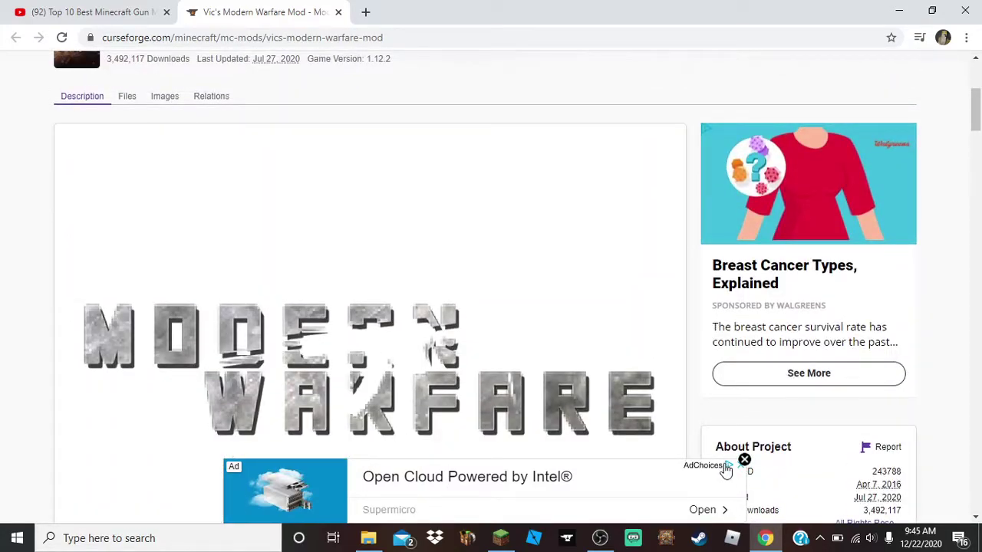
Dismiss the floating banner ad and highlight the mod's title at the head of the page.
click(744, 460)
scroll(417, 414, up, 2)
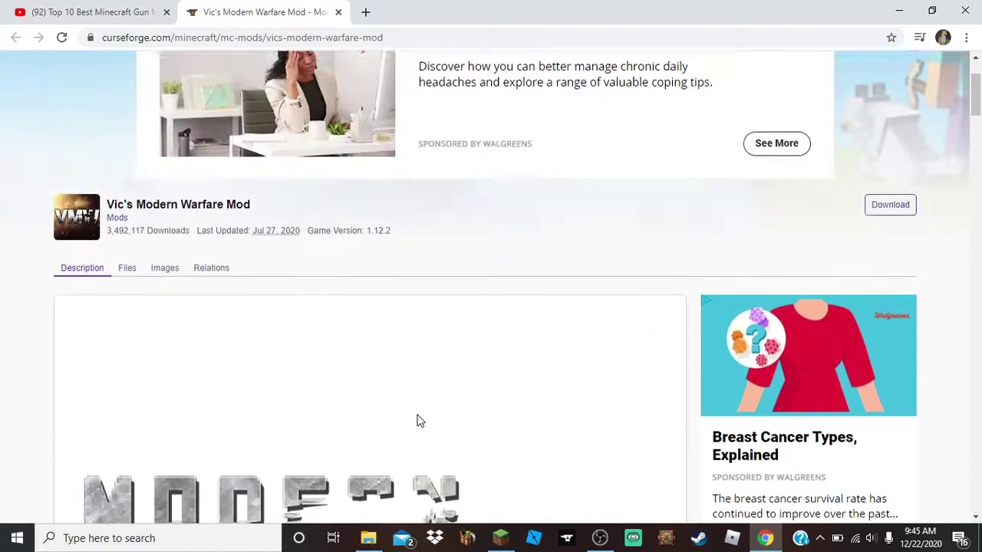
scroll(420, 421, up, 2)
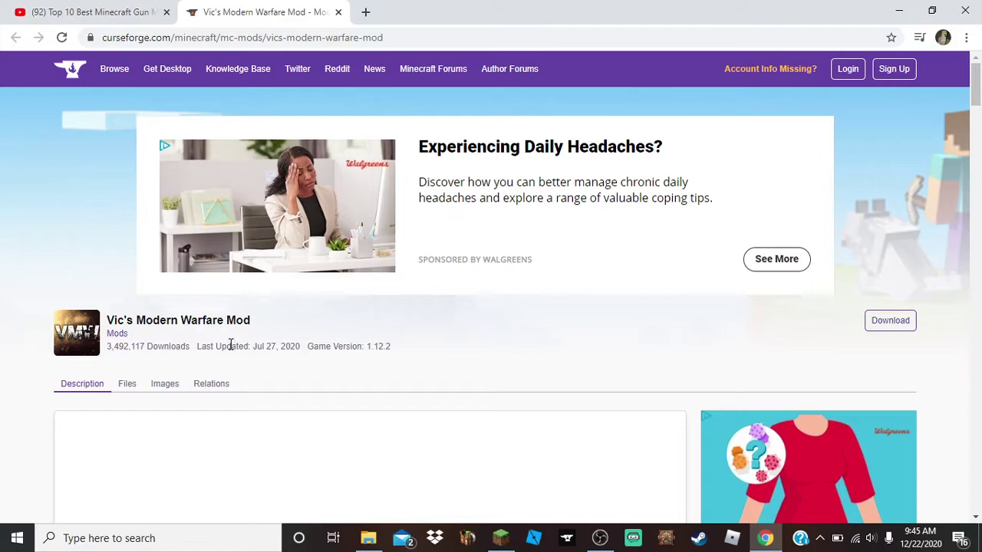
mouse_move(261, 322)
mouse_down()
mouse_move(105, 330)
mouse_move(250, 322)
mouse_up()
click(102, 336)
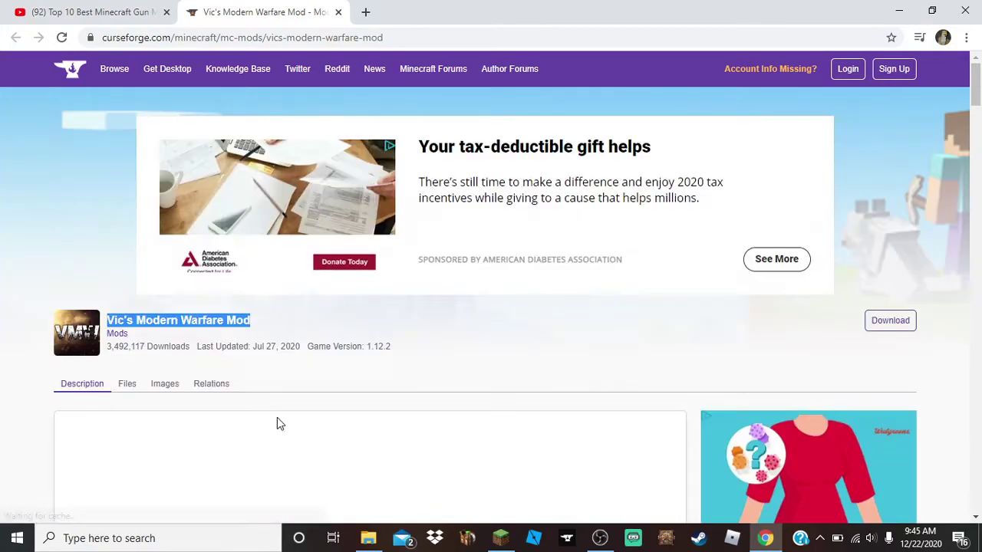
click(278, 424)
scroll(276, 482, down, 10)
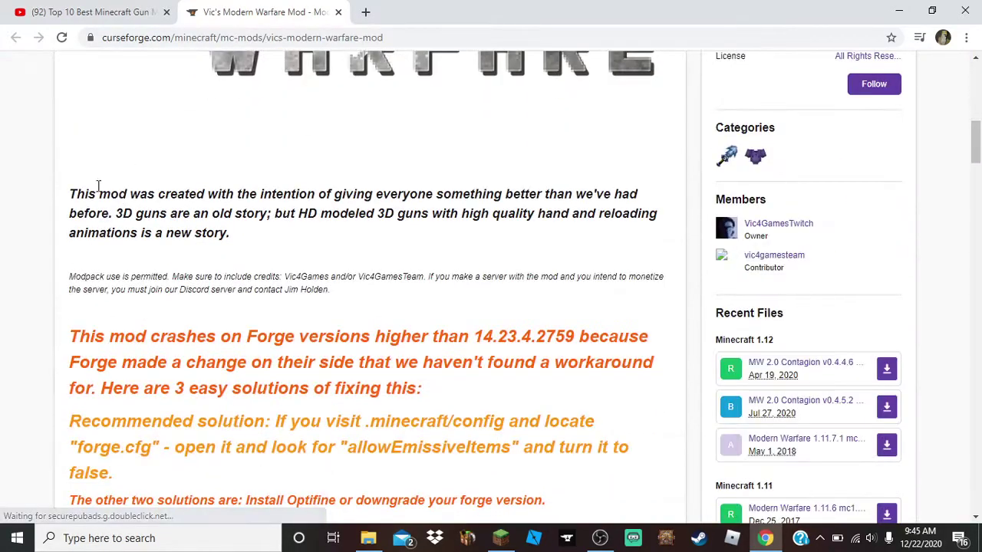
View the MrCrayfish's Gun Mod page from the video description and close both CurseForge mod pages.
click(81, 21)
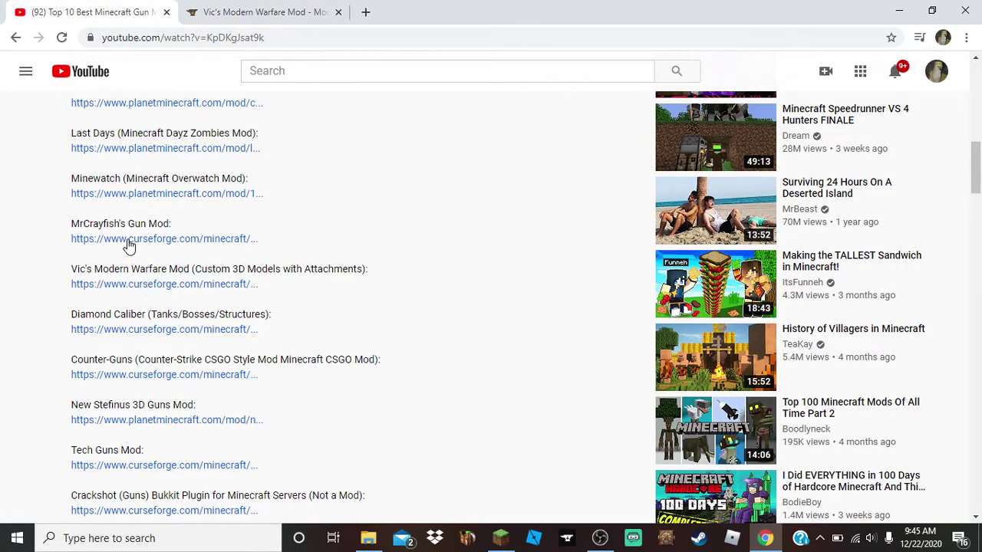
right_click(154, 240)
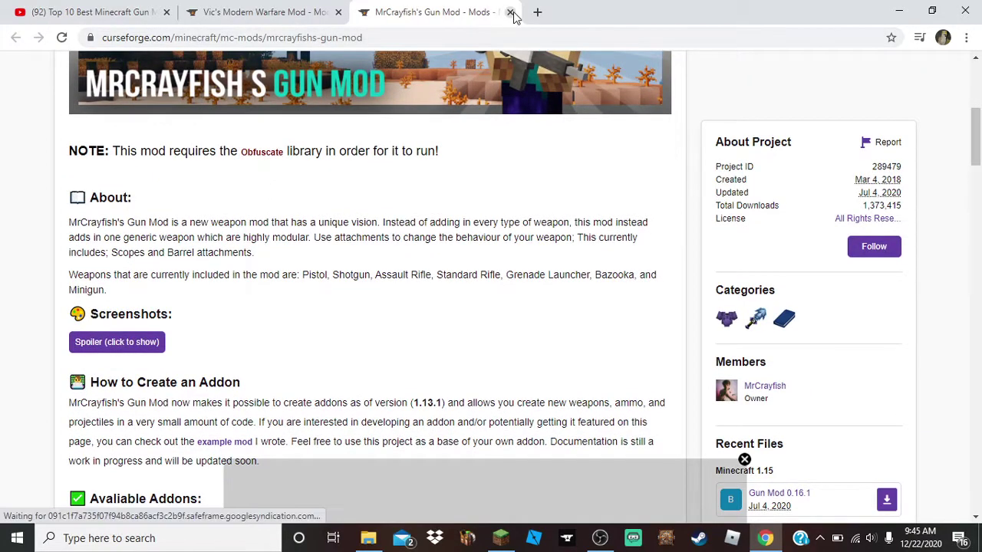
click(510, 13)
click(338, 12)
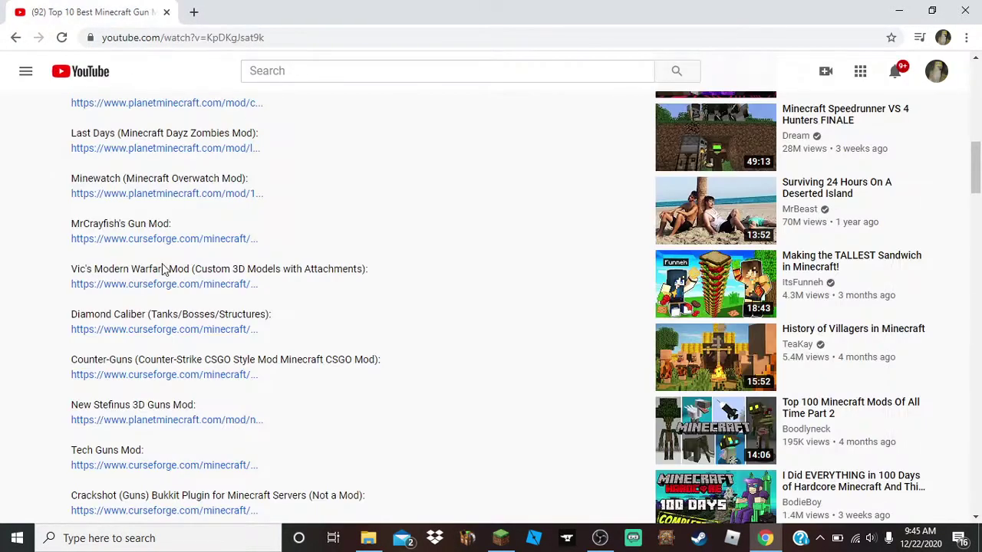
scroll(158, 307, down, 1)
scroll(153, 313, up, 3)
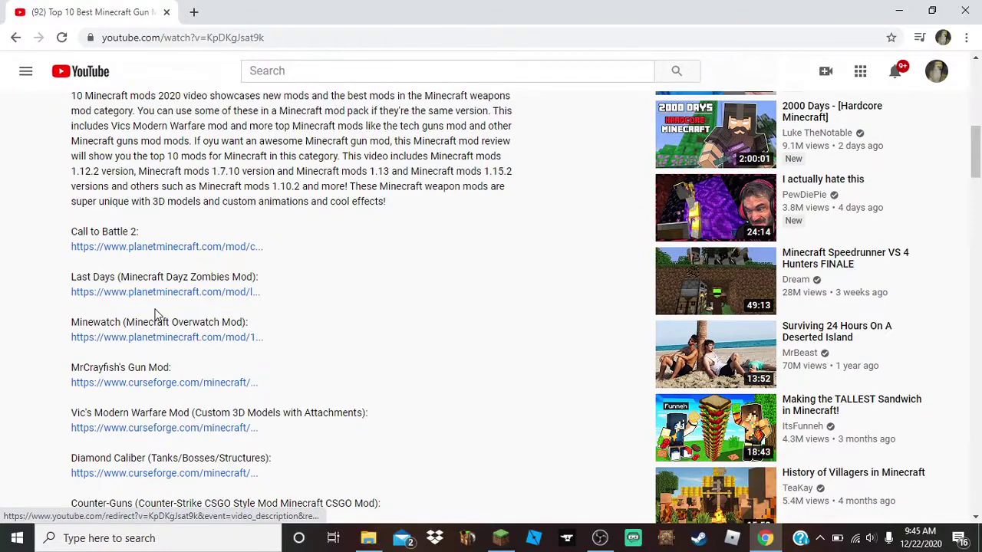
Switch from the browser back to the Minecraft Launcher and maximize its window.
drag(427, 20, 472, 515)
drag(473, 350, 443, 70)
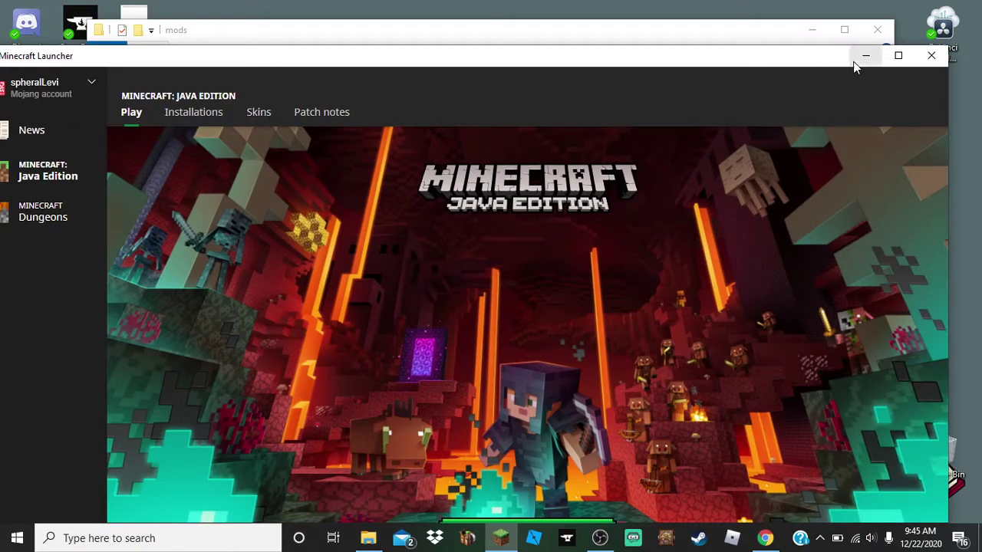
drag(941, 47, 977, 3)
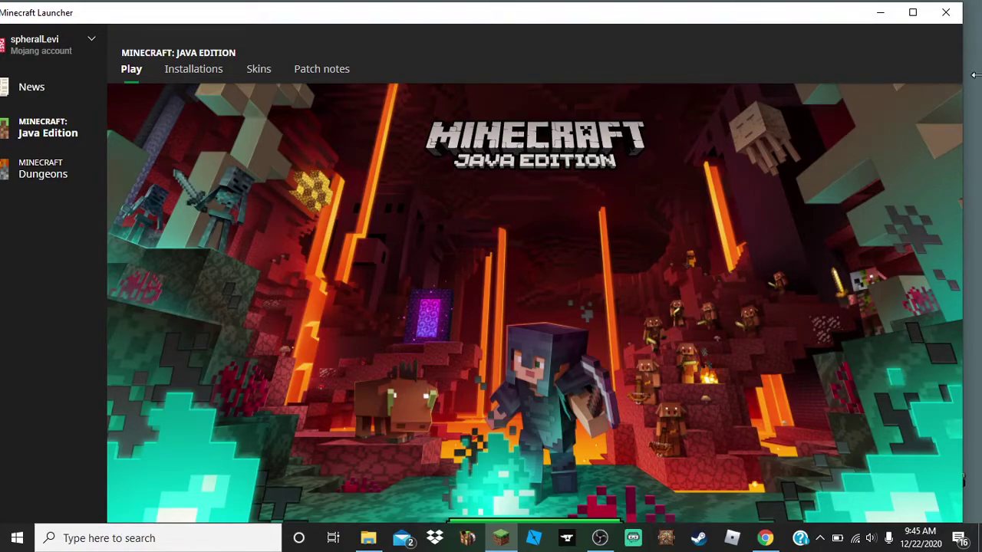
click(913, 12)
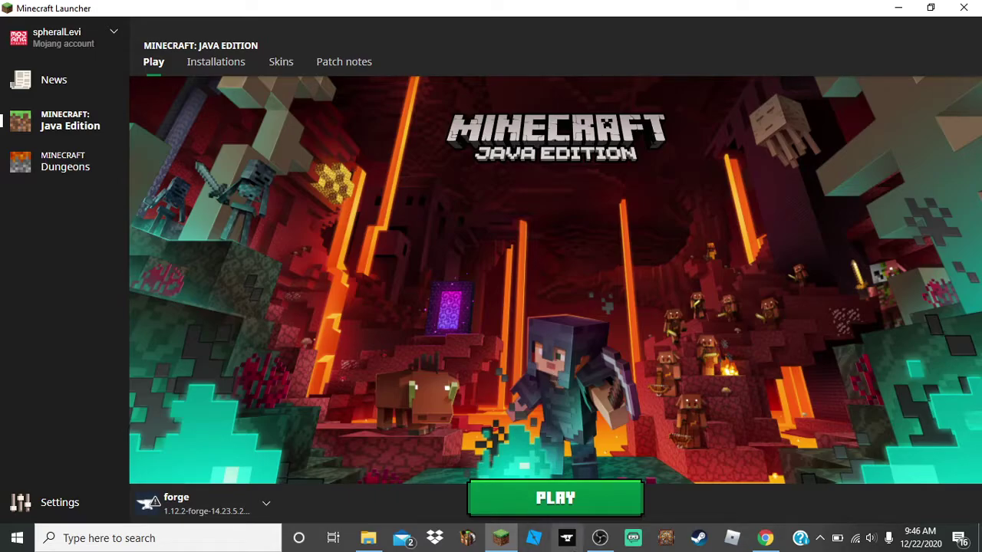
Switch to OBS and maximize its window.
click(611, 540)
drag(739, 441, 720, 12)
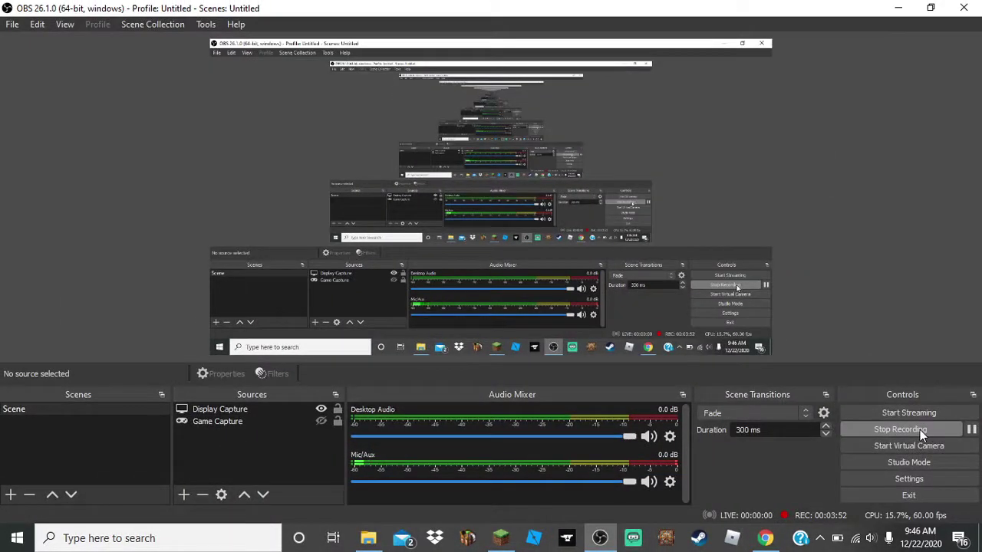